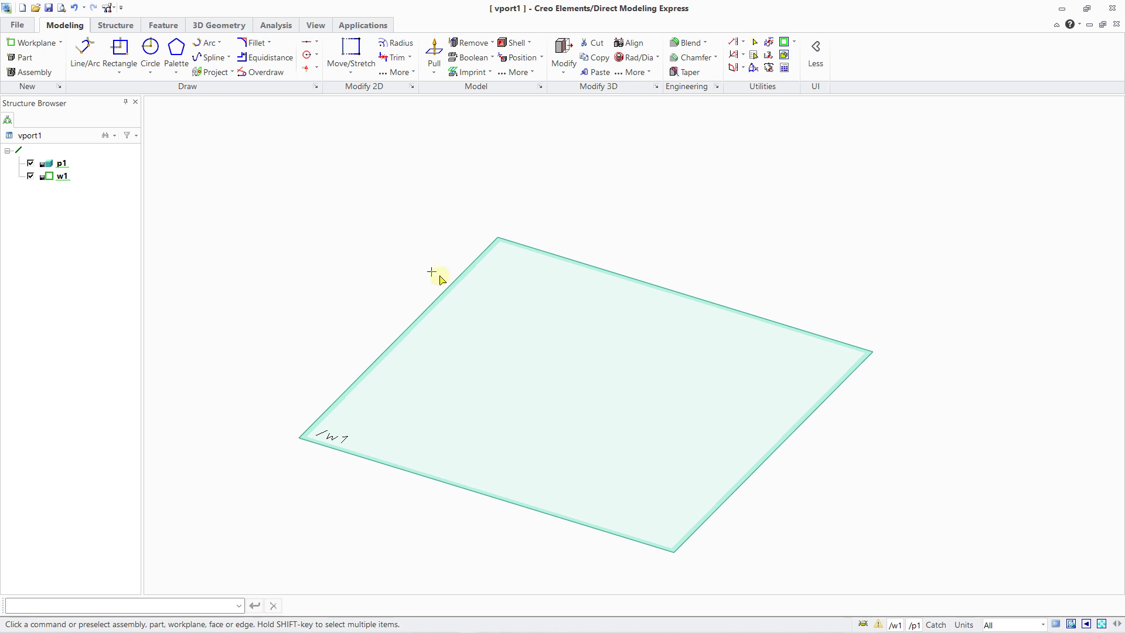
# Step: Start a new workplane w2, positioned dynamically from the world origin
pyautogui.keyDown('shift'); pyautogui.moveTo(529, 305); pyautogui.dragTo(465, 269, button='middle'); pyautogui.keyUp('shift')
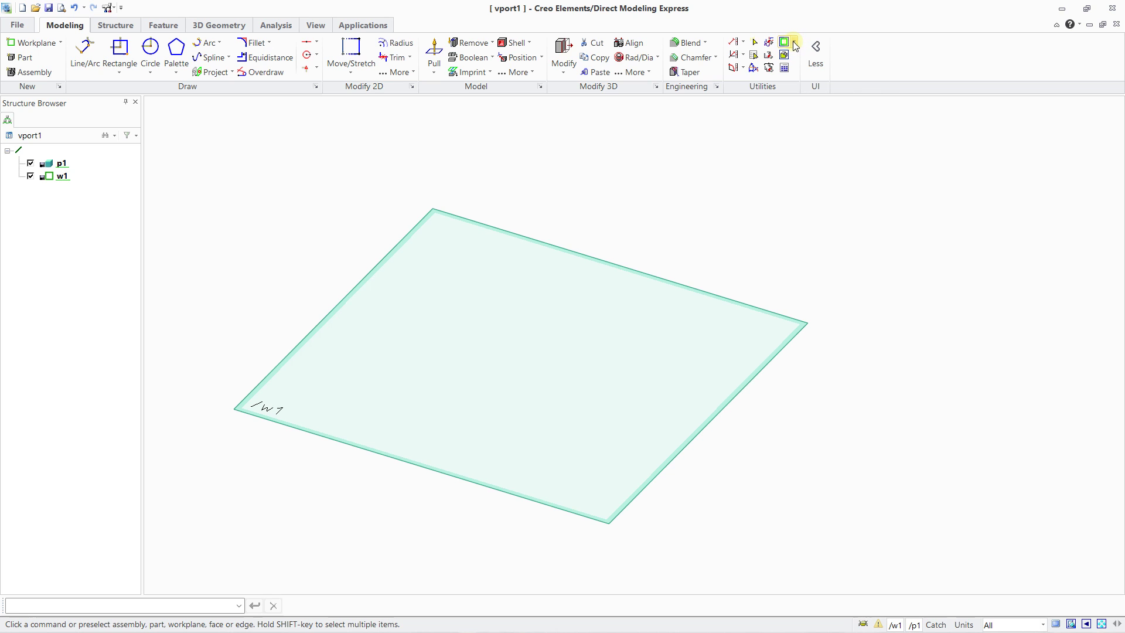
pyautogui.moveTo(670, 188); pyautogui.dragTo(497, 334, button='middle')
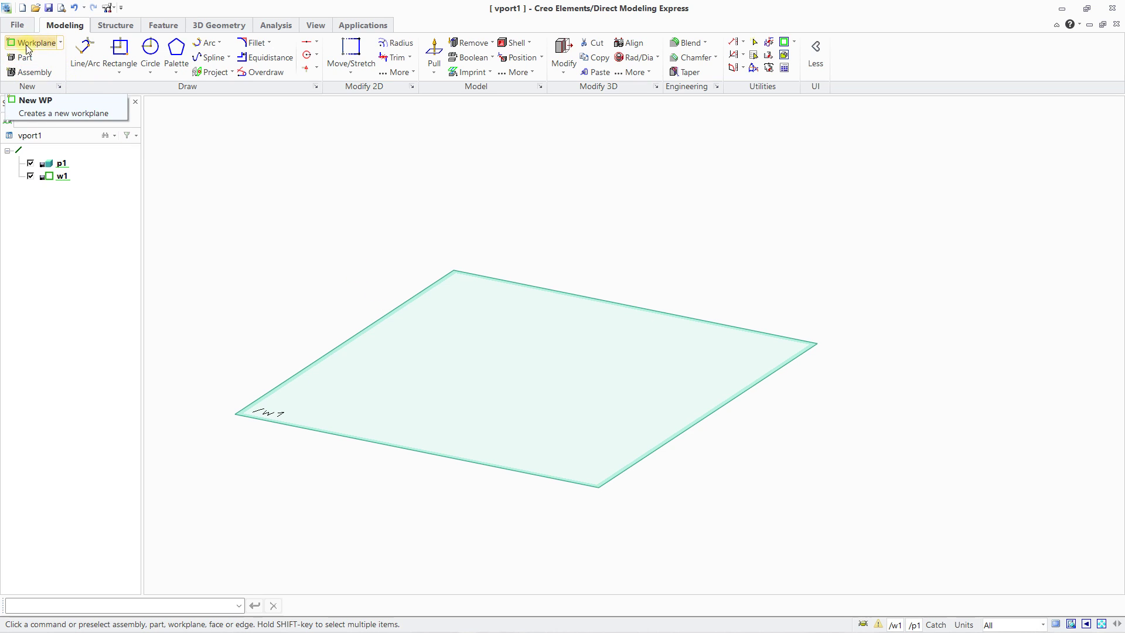
pyautogui.click(59, 45)
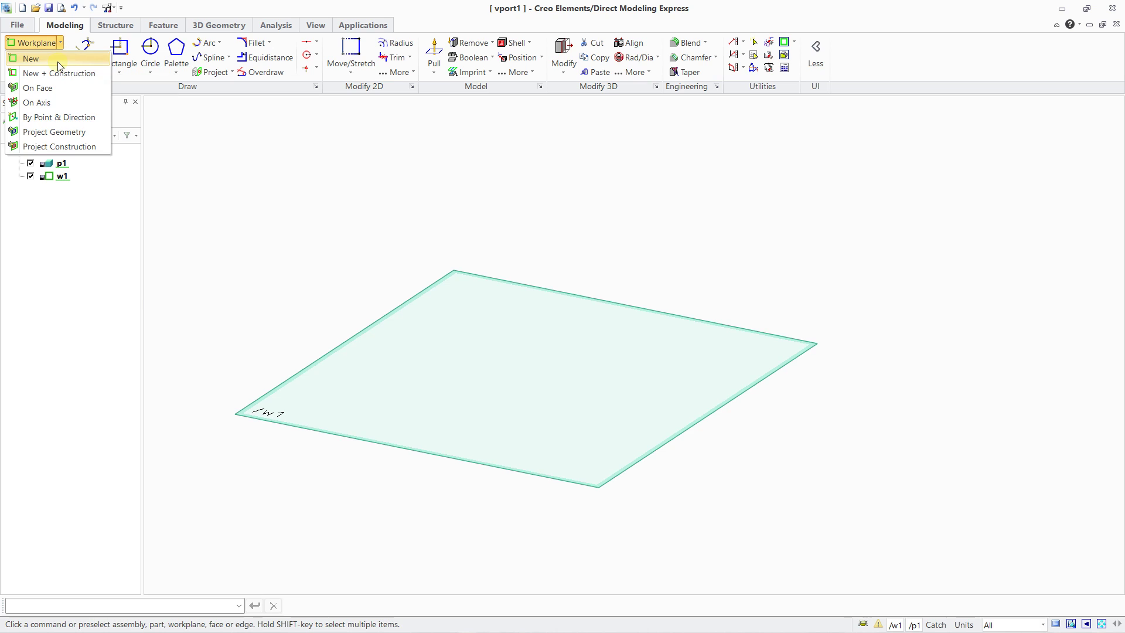
pyautogui.click(59, 65)
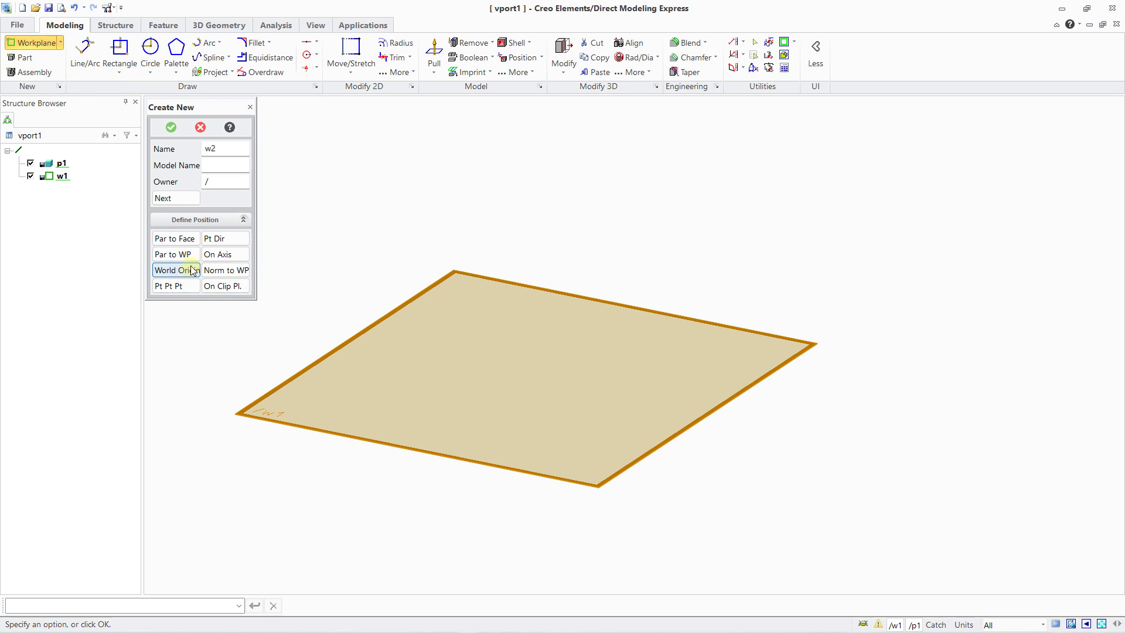
pyautogui.click(171, 270)
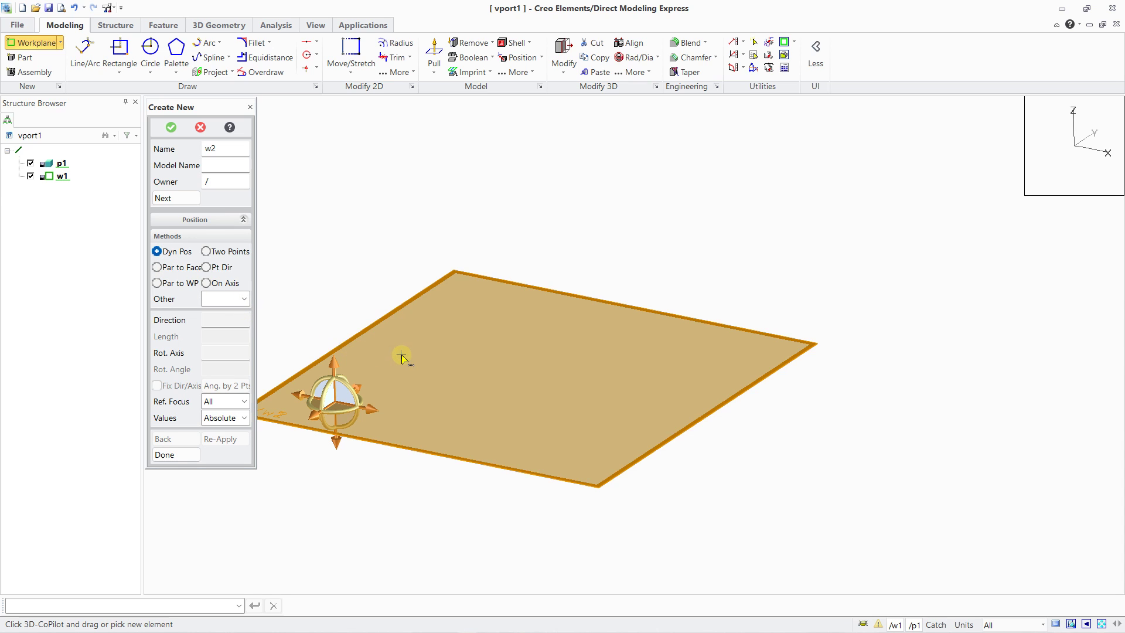
pyautogui.scroll(-3, 402, 356)
pyautogui.scroll(2, 410, 349)
pyautogui.scroll(-3, 402, 357)
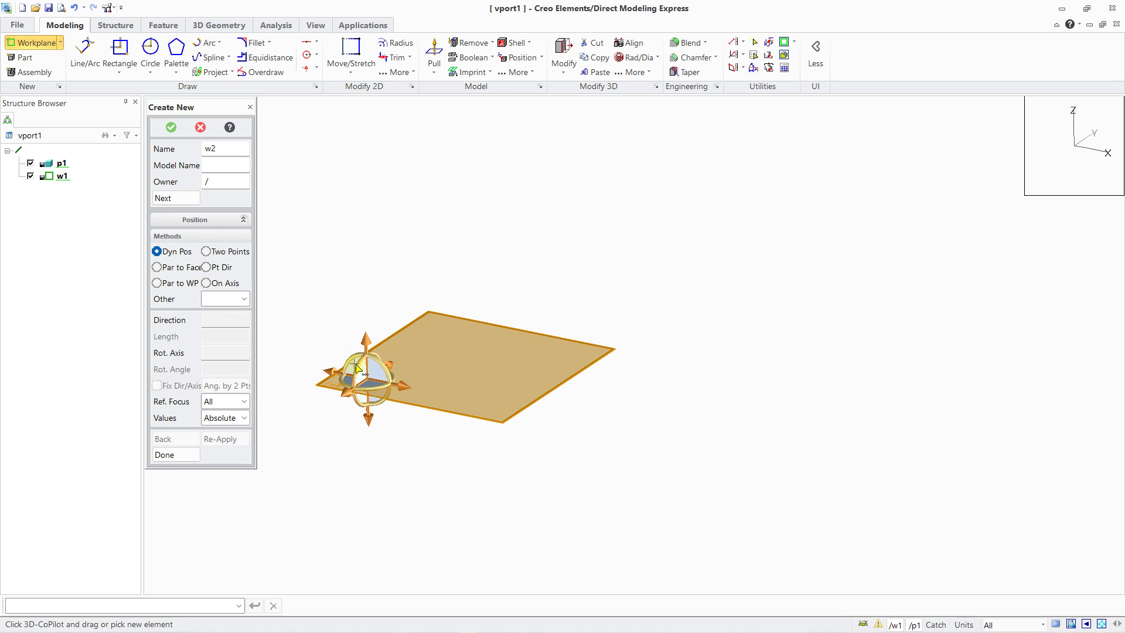
# Step: Rotate workplane w2 upright, perpendicular to w1, offset it by 50 to w1's middle, and finish creating it
pyautogui.scroll(4, 357, 368)
pyautogui.moveTo(377, 388); pyautogui.dragTo(366, 430)
pyautogui.scroll(-2, 366, 430)
pyautogui.scroll(2, 364, 403)
pyautogui.scroll(-2, 378, 413)
pyautogui.moveTo(400, 405); pyautogui.dragTo(451, 308)
pyautogui.moveTo(503, 357); pyautogui.dragTo(548, 407, button='middle')
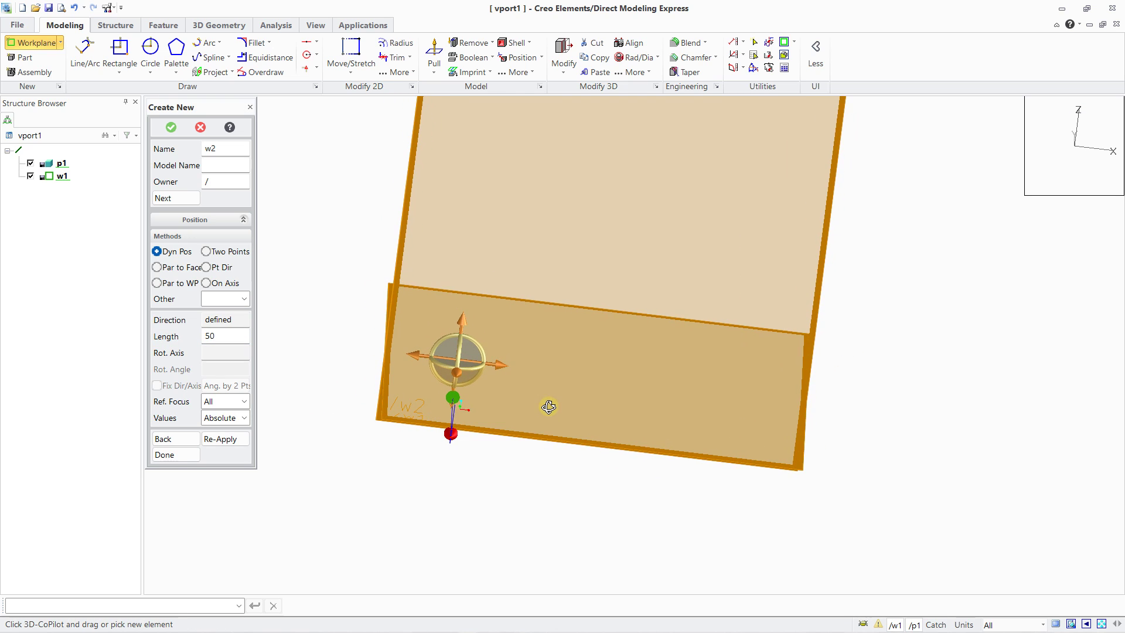
pyautogui.click(171, 127)
pyautogui.moveTo(636, 370); pyautogui.dragTo(708, 393, button='middle')
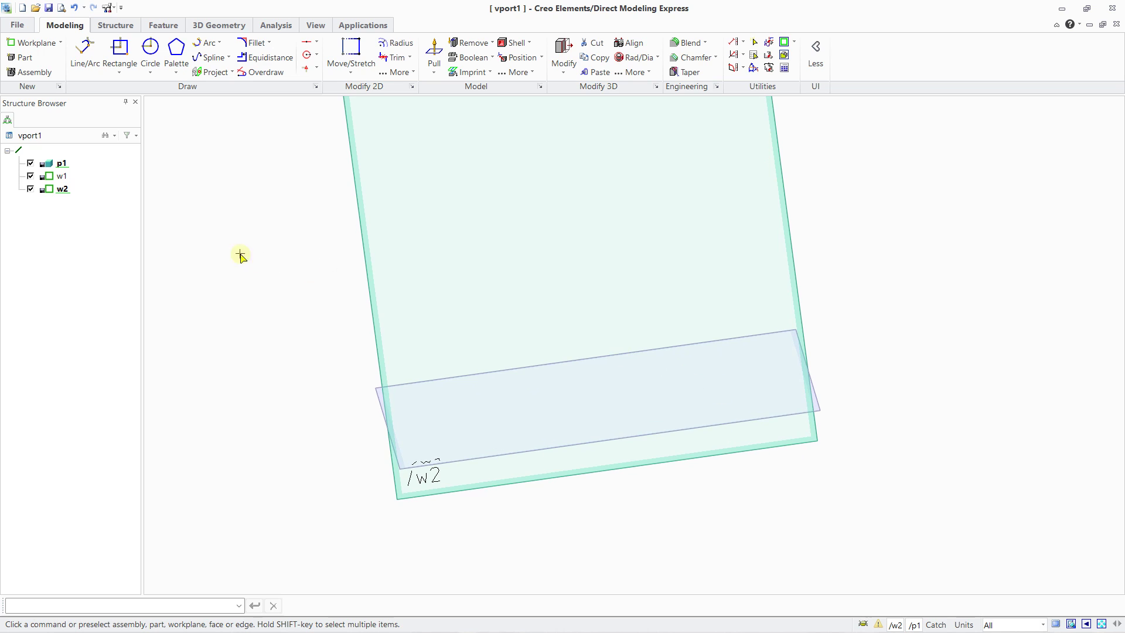
# Step: Select workplane w2, view it face-on, and inspect how it is positioned relative to w1
pyautogui.click(62, 189)
pyautogui.click(784, 43)
pyautogui.moveTo(627, 306)
pyautogui.mouseDown(button='middle')
pyautogui.moveTo(543, 331)
pyautogui.moveTo(530, 394)
pyautogui.moveTo(608, 291)
pyautogui.moveTo(668, 311)
pyautogui.moveTo(630, 318)
pyautogui.mouseUp(button='middle')
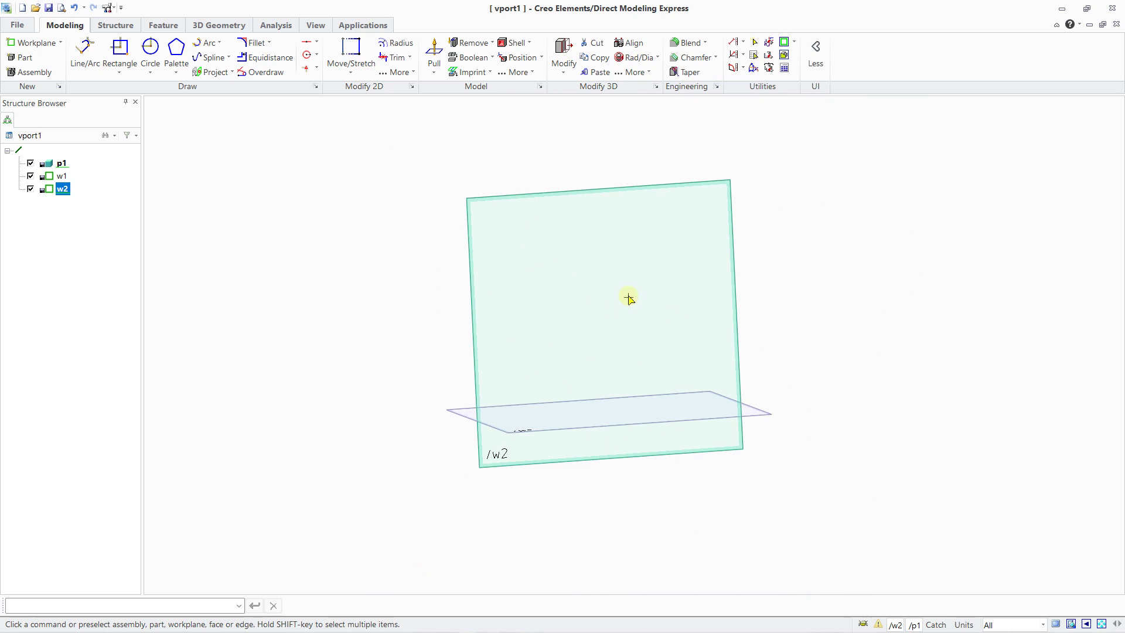
pyautogui.moveTo(620, 279); pyautogui.dragTo(459, 354, button='middle')
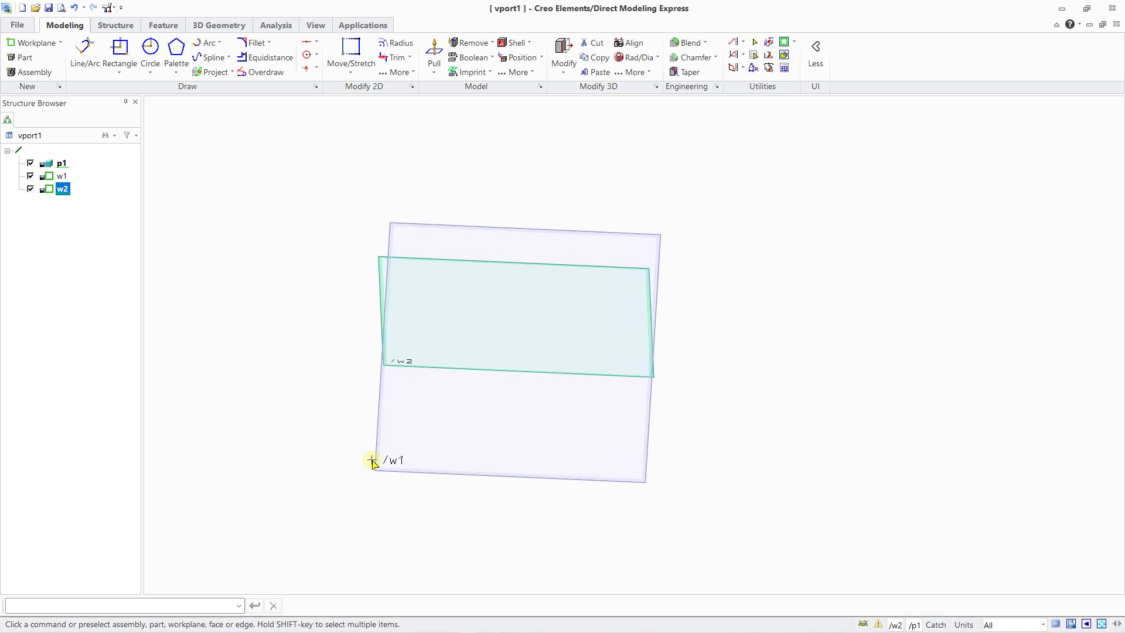
# Step: Make workplane w1 active and align the view square to it
pyautogui.rightClick(59, 177)
pyautogui.click(98, 217)
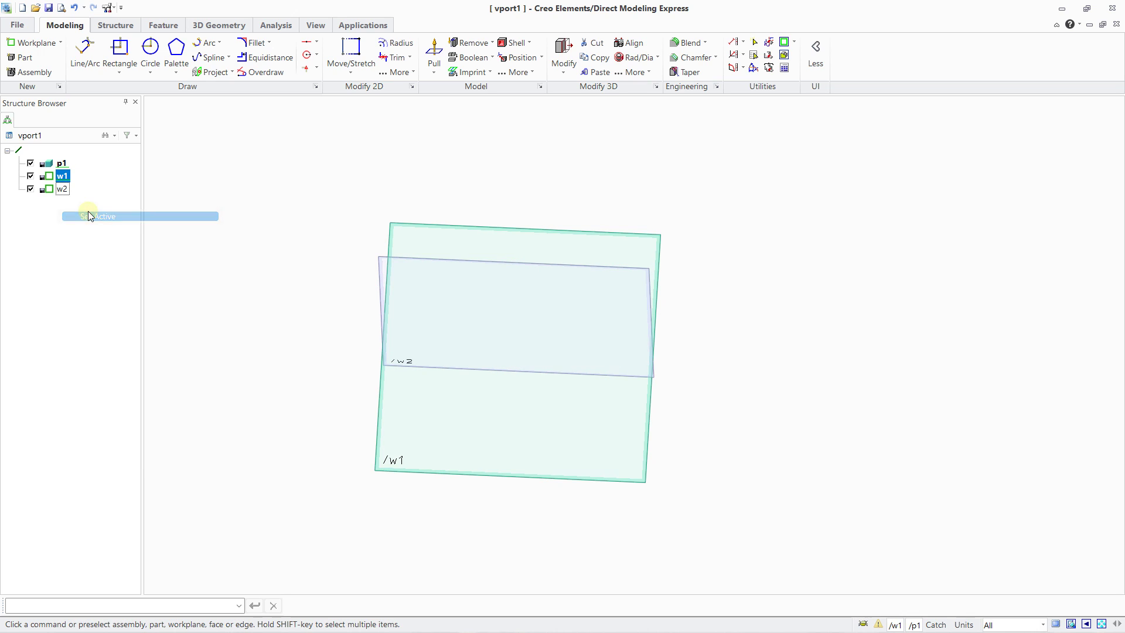
pyautogui.click(62, 175)
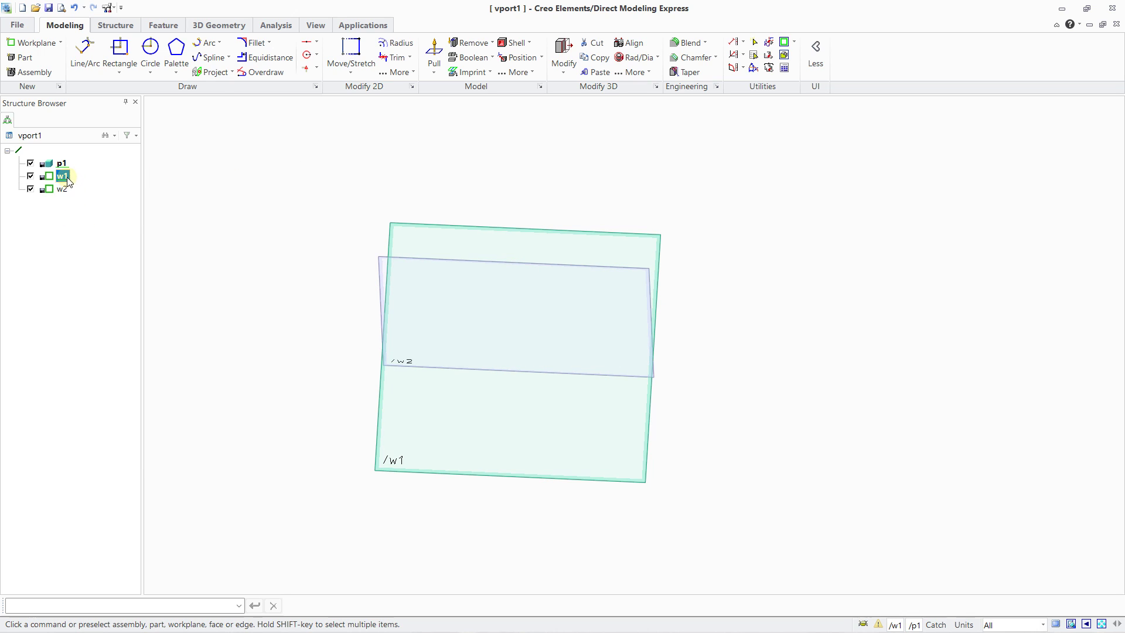
pyautogui.click(784, 42)
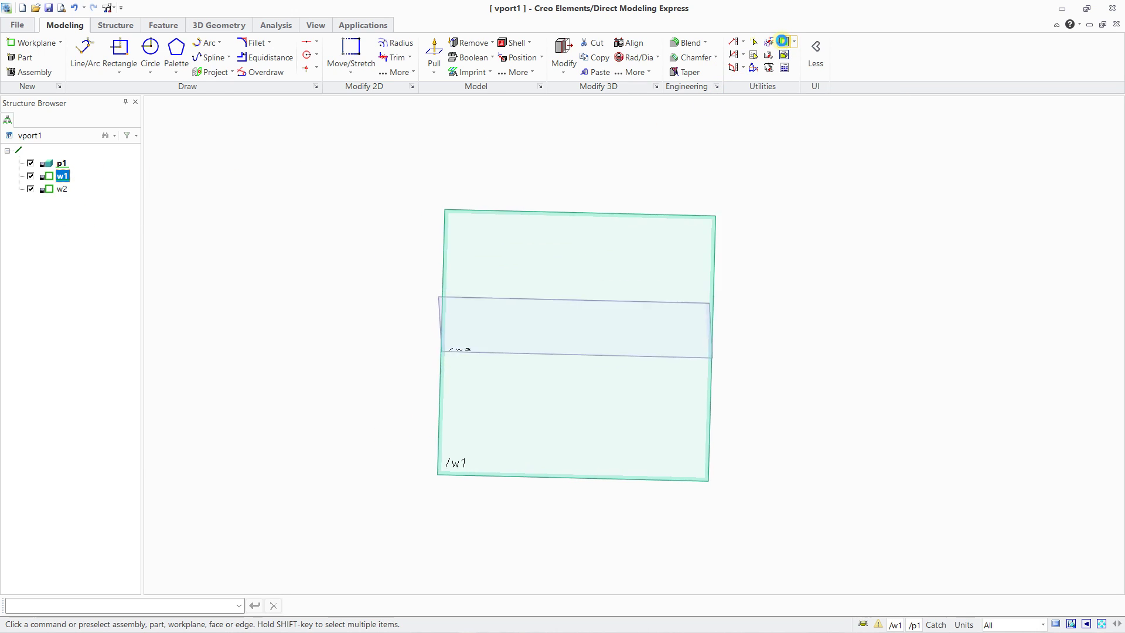
pyautogui.moveTo(755, 218); pyautogui.dragTo(604, 264, button='middle')
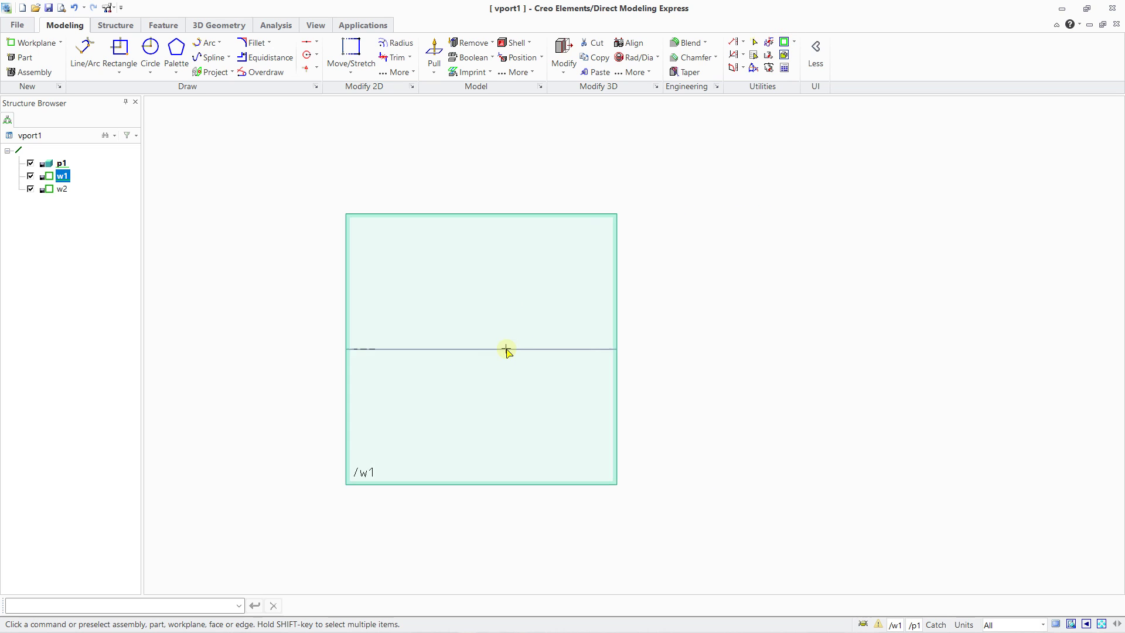
# Step: Add a horizontal construction line on workplane w1 at an offset of 50 from the U-axis
pyautogui.scroll(2, 504, 351)
pyautogui.click(316, 42)
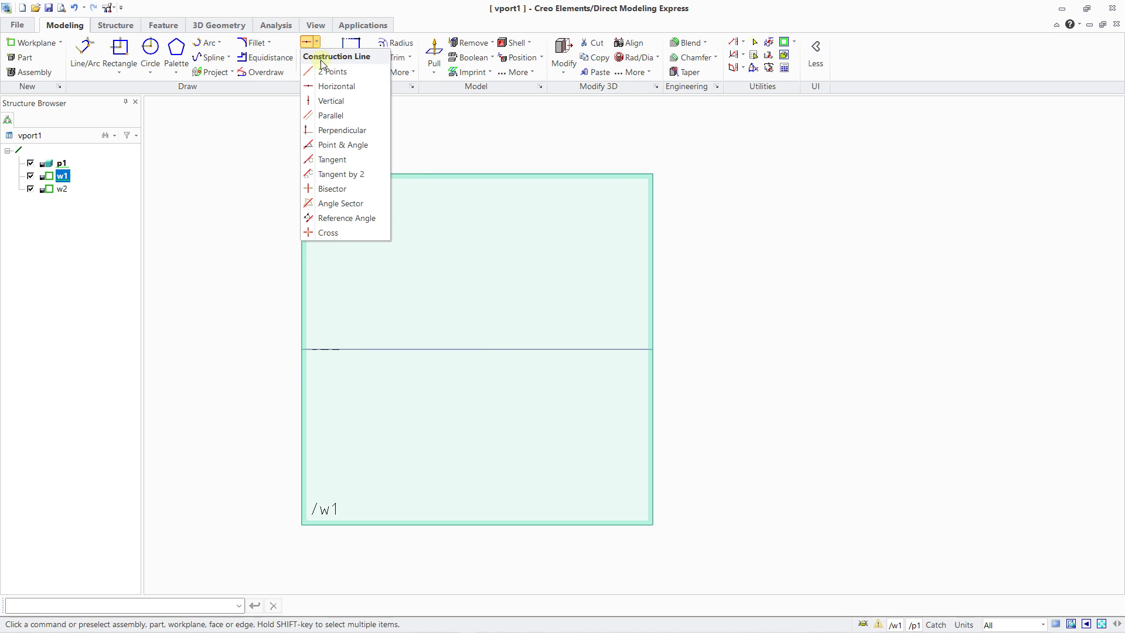
pyautogui.click(330, 86)
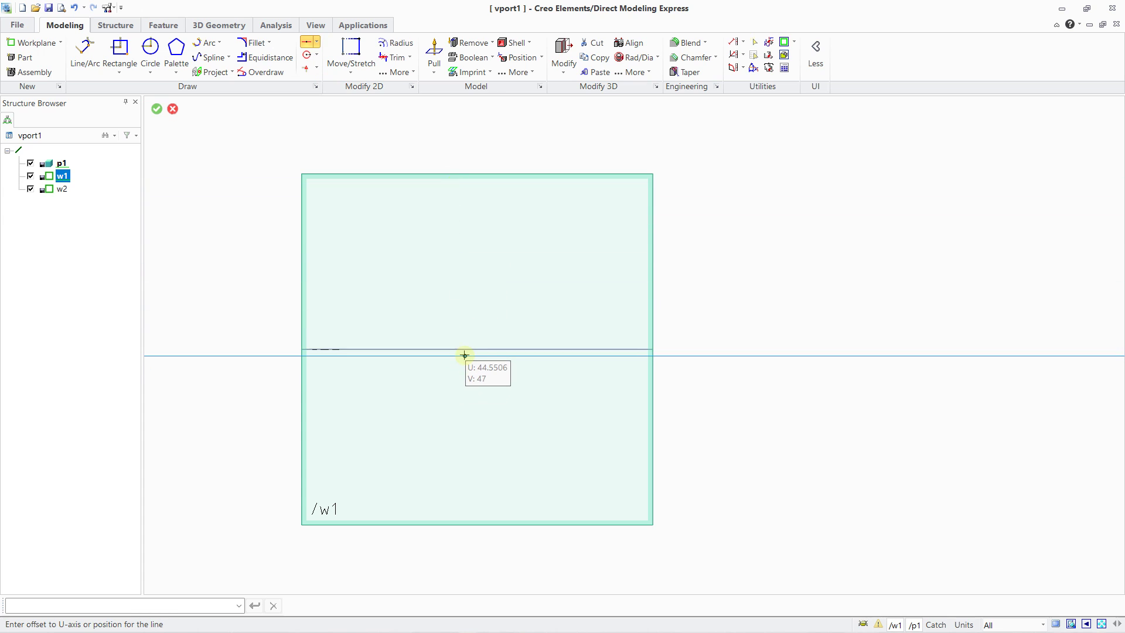
pyautogui.write('50')
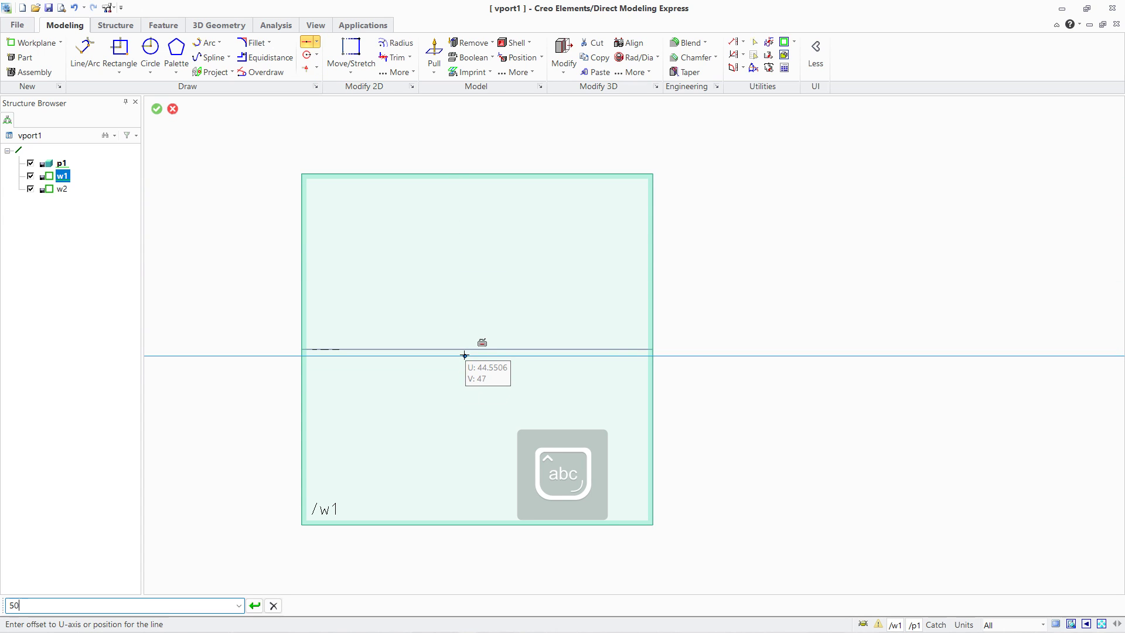
pyautogui.press('Return')
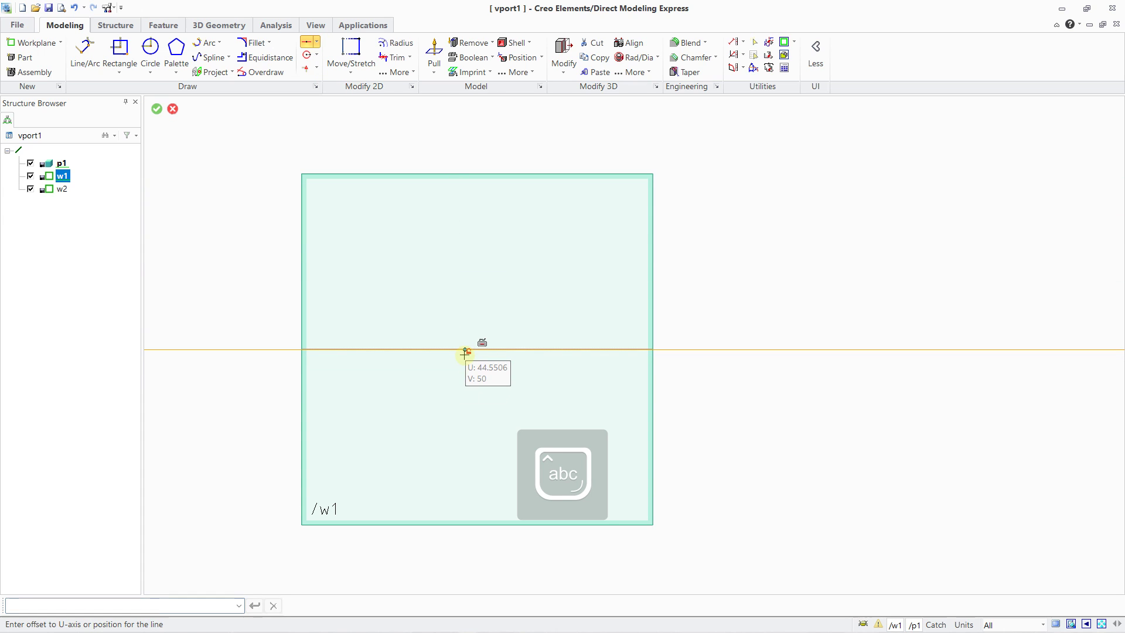
# Step: Add a vertical construction line on workplane w1 at an offset of 50 from the V-axis
pyautogui.click(317, 46)
pyautogui.click(322, 86)
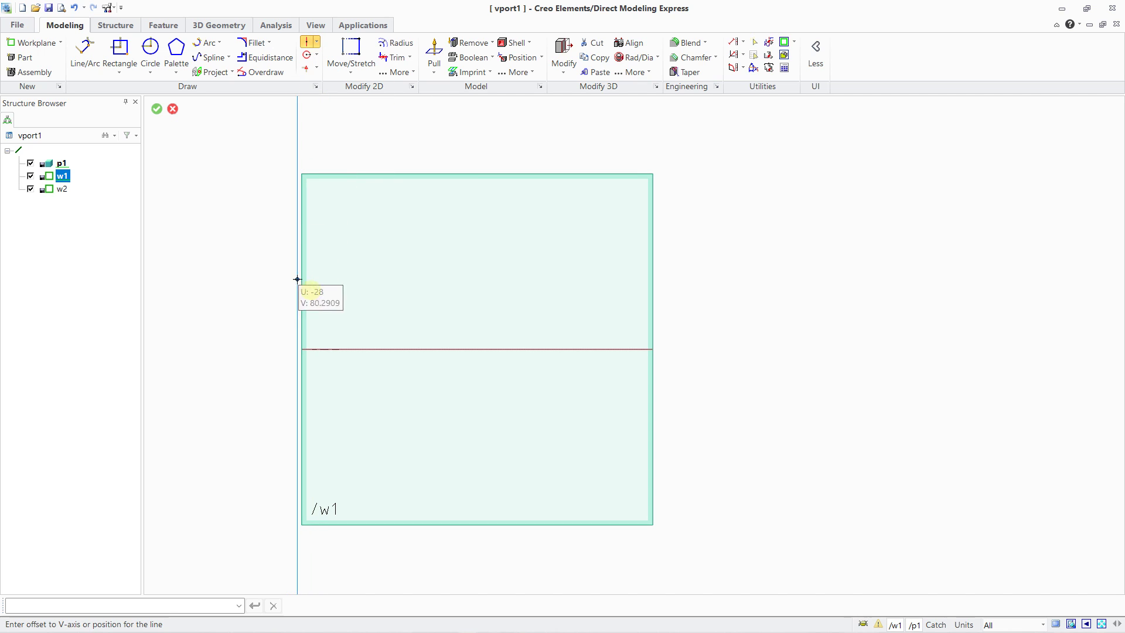
pyautogui.press('capslock')
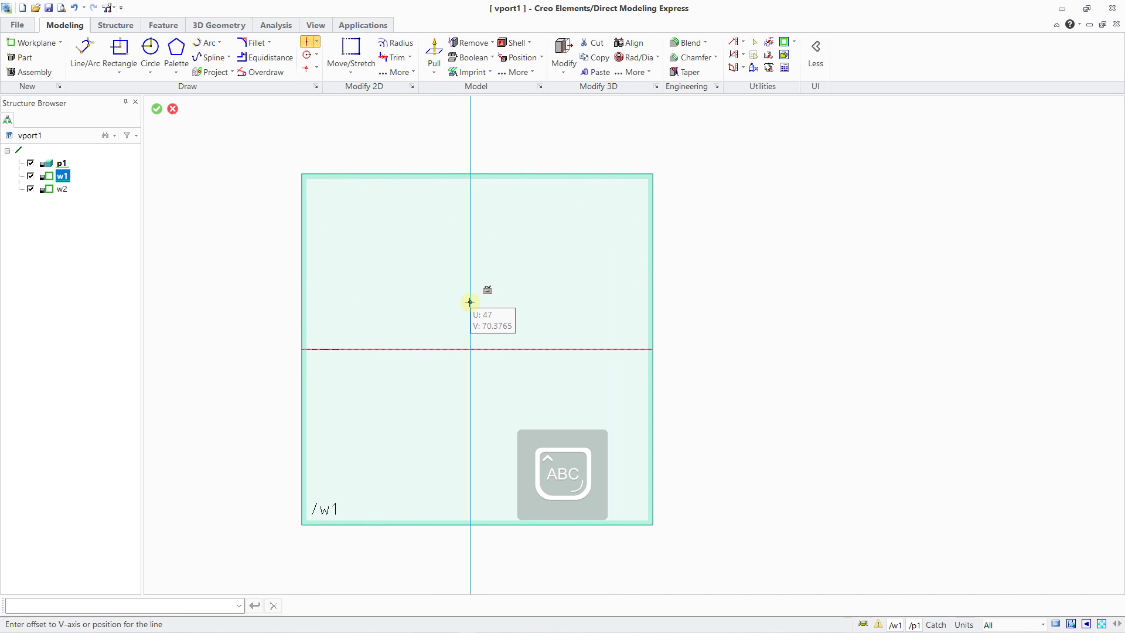
pyautogui.write('50')
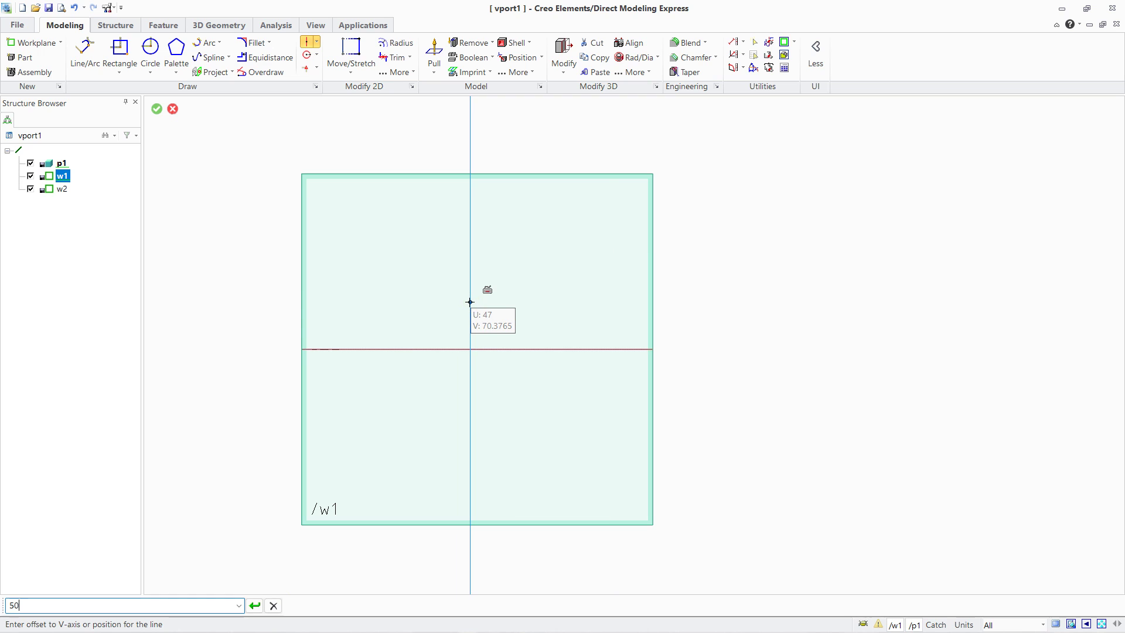
pyautogui.press('Return')
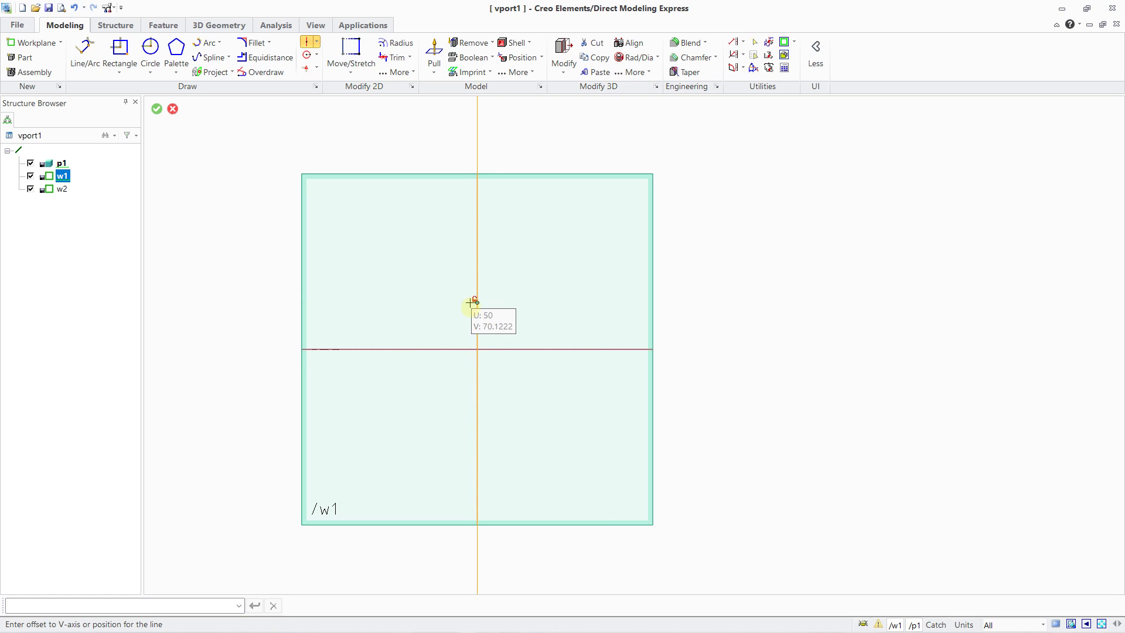
pyautogui.click(475, 346)
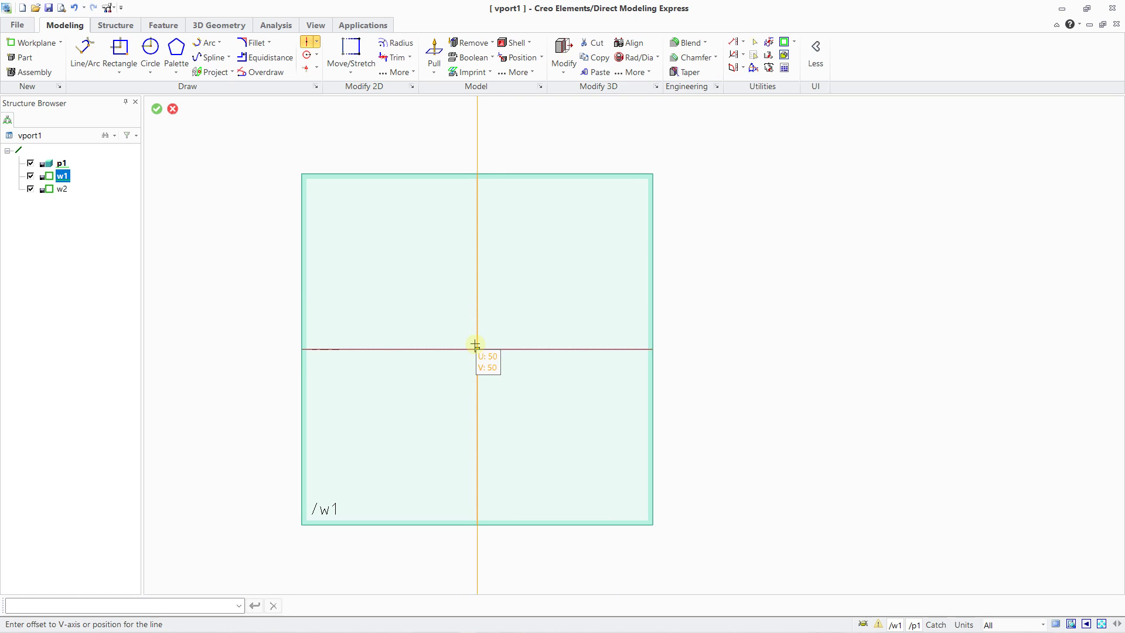
# Step: Draw a central rectangle of 80 by 60 on w1, centred on the construction line intersection
pyautogui.press('capslock')
pyautogui.click(124, 68)
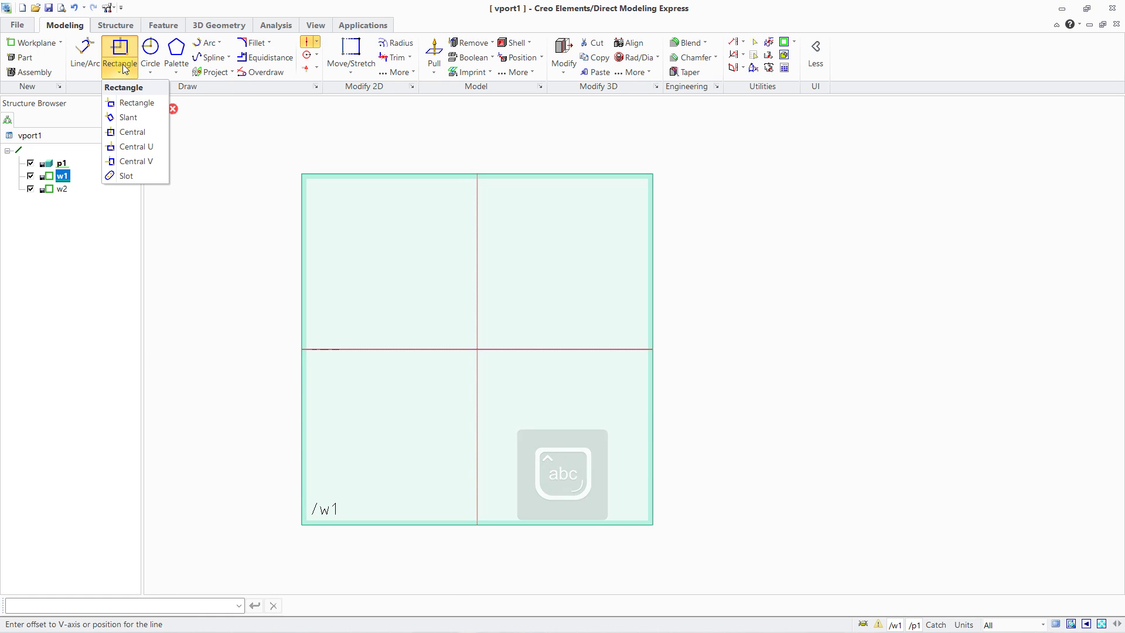
pyautogui.click(132, 132)
pyautogui.click(477, 349)
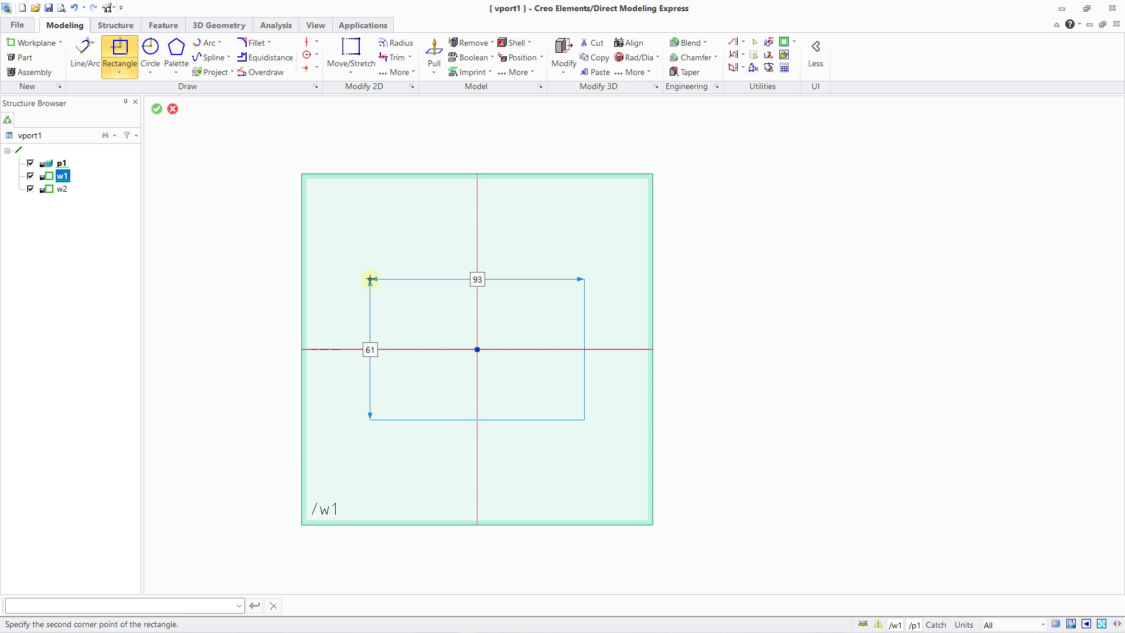
pyautogui.scroll(-1, 384, 291)
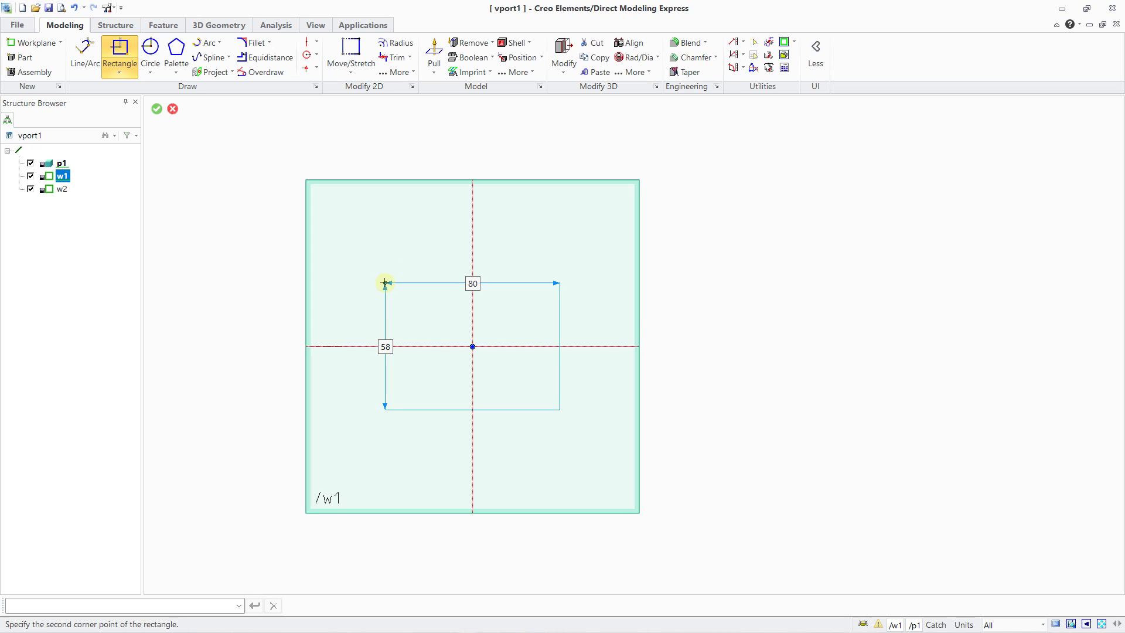
pyautogui.click(385, 283)
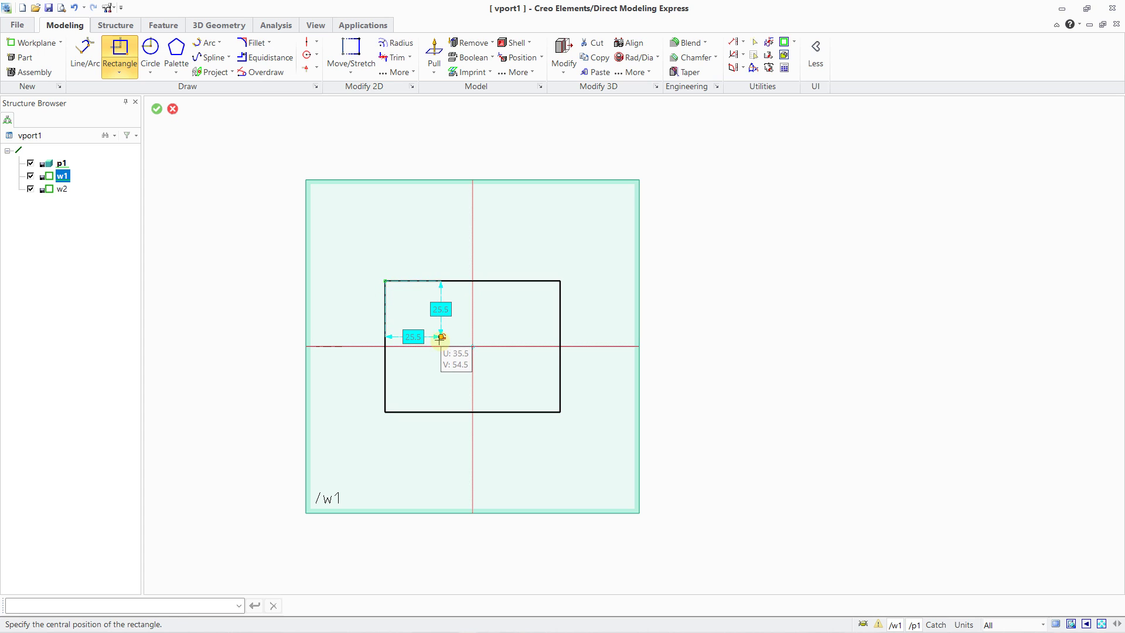
pyautogui.middleClick(371, 267)
# Step: Pull the rectangle profile linearly by a distance of 20 in the +w direction to form a block in p1
pyautogui.moveTo(451, 364); pyautogui.dragTo(419, 248, button='middle')
pyautogui.click(438, 73)
pyautogui.click(445, 88)
pyautogui.moveTo(373, 353); pyautogui.dragTo(372, 352)
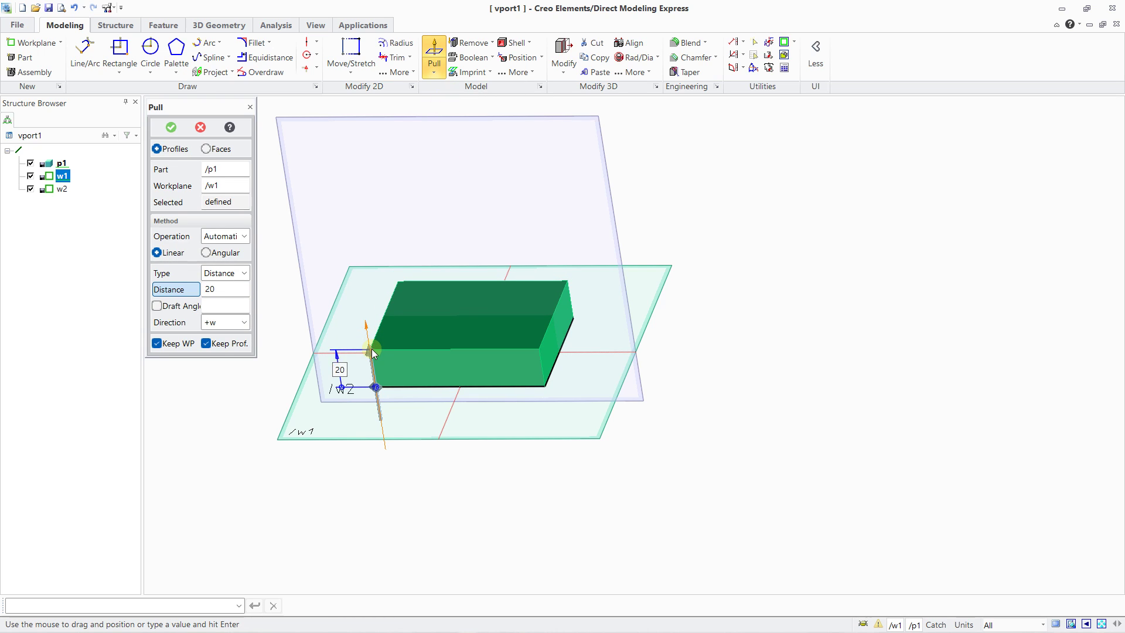
pyautogui.click(169, 129)
# Step: Draw a circle centred on the block's top face, with a diameter about half the face's shorter side, on a new workplane
pyautogui.click(419, 323)
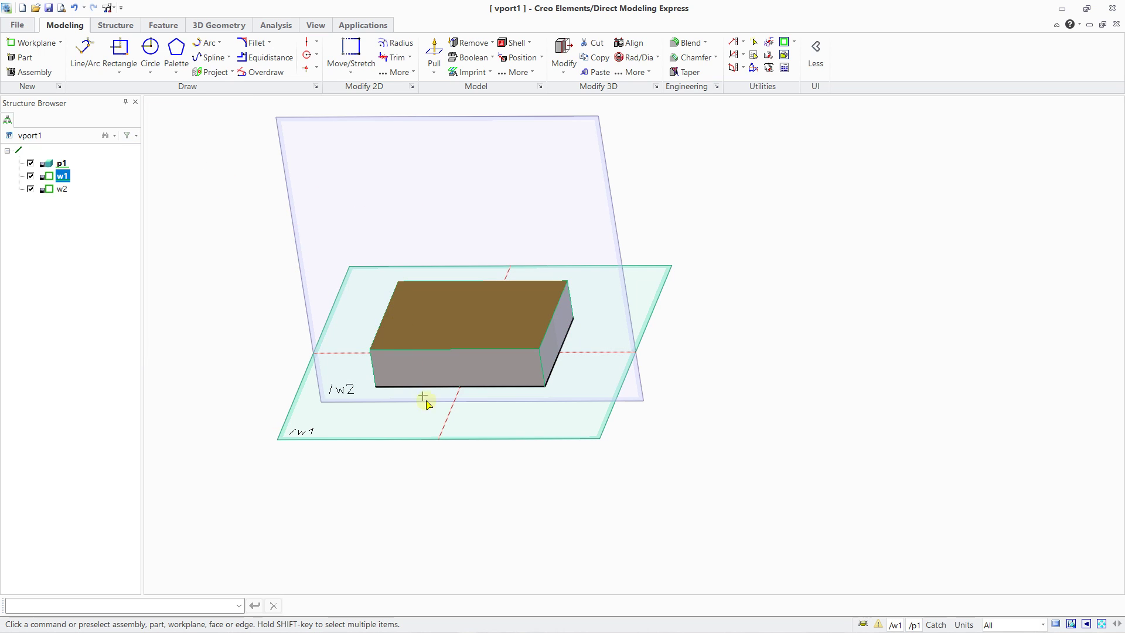
pyautogui.click(444, 337)
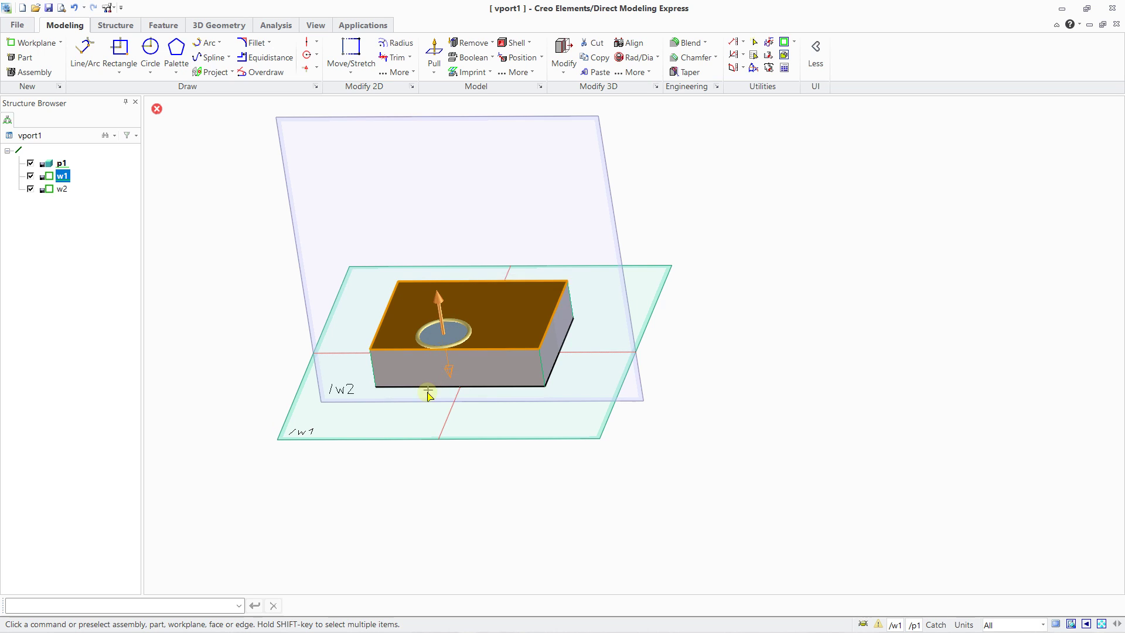
pyautogui.click(150, 50)
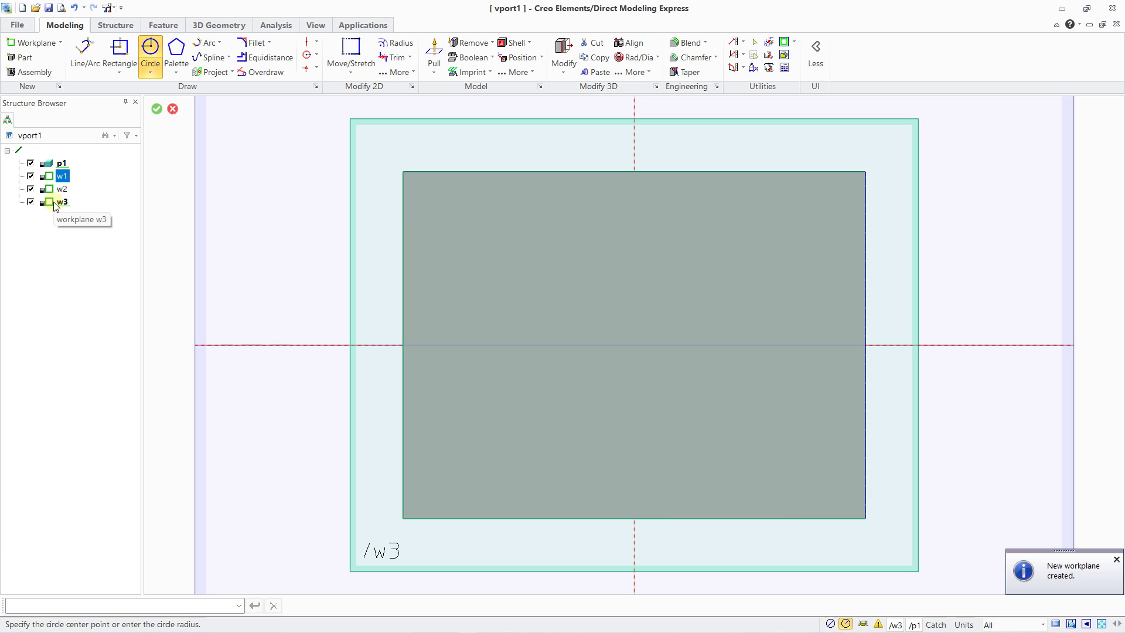
pyautogui.click(635, 345)
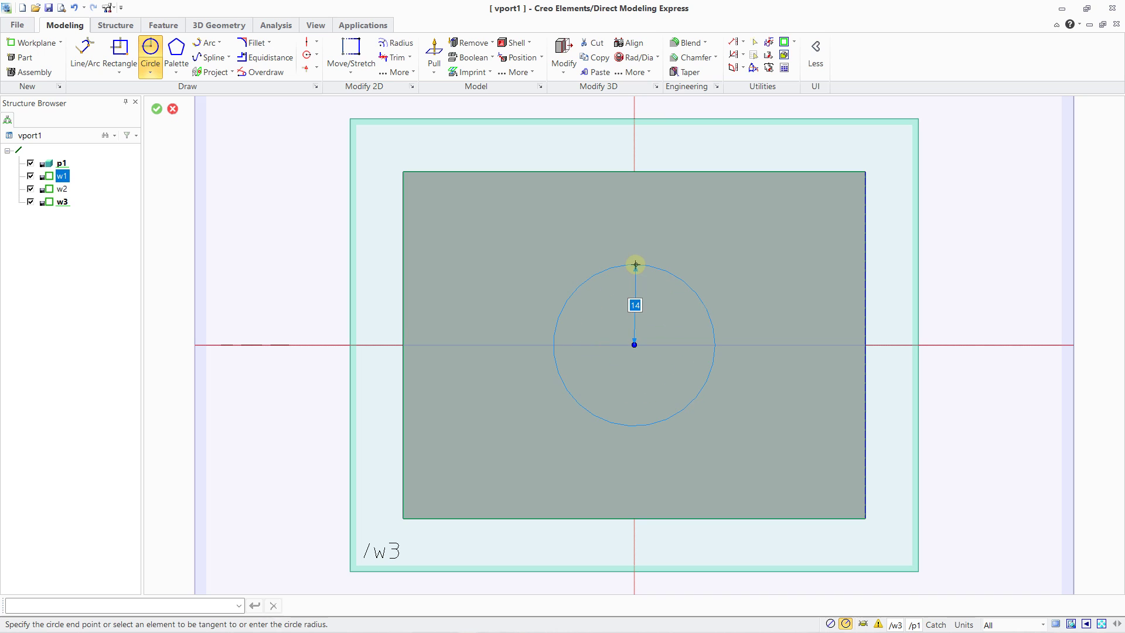
pyautogui.click(634, 262)
pyautogui.moveTo(634, 262); pyautogui.dragTo(424, 185, button='middle')
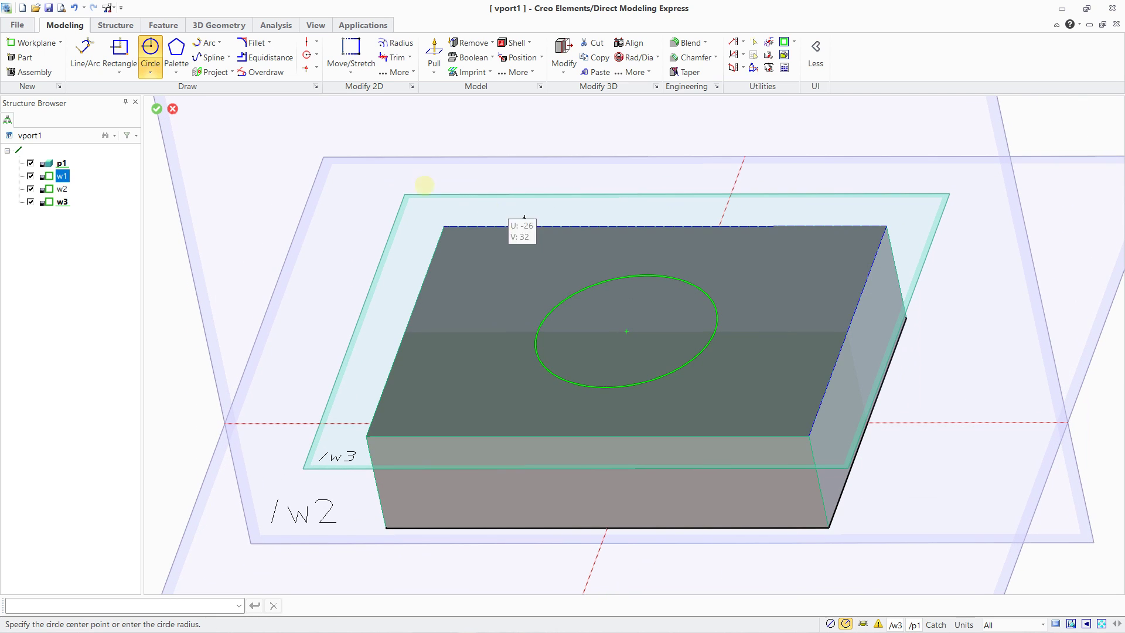
pyautogui.click(157, 109)
# Step: Pull the circle profile on w3 linearly by a distance of 40 in the +w direction to add a cylinder to p1
pyautogui.scroll(-3, 542, 291)
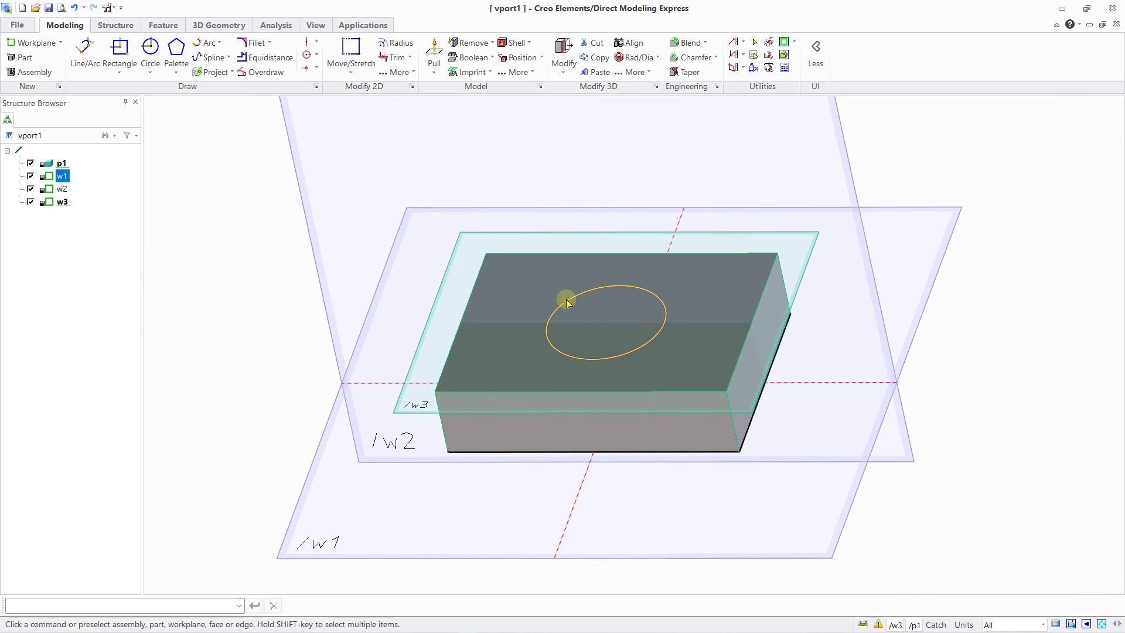
pyautogui.click(434, 72)
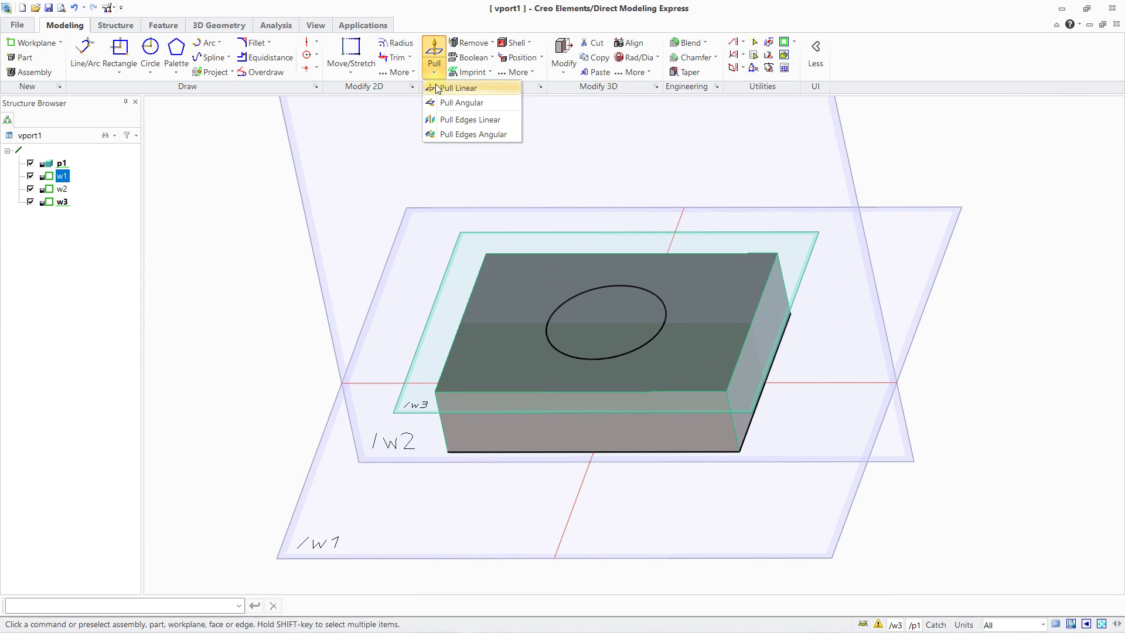
pyautogui.click(440, 88)
pyautogui.moveTo(658, 293); pyautogui.dragTo(637, 206)
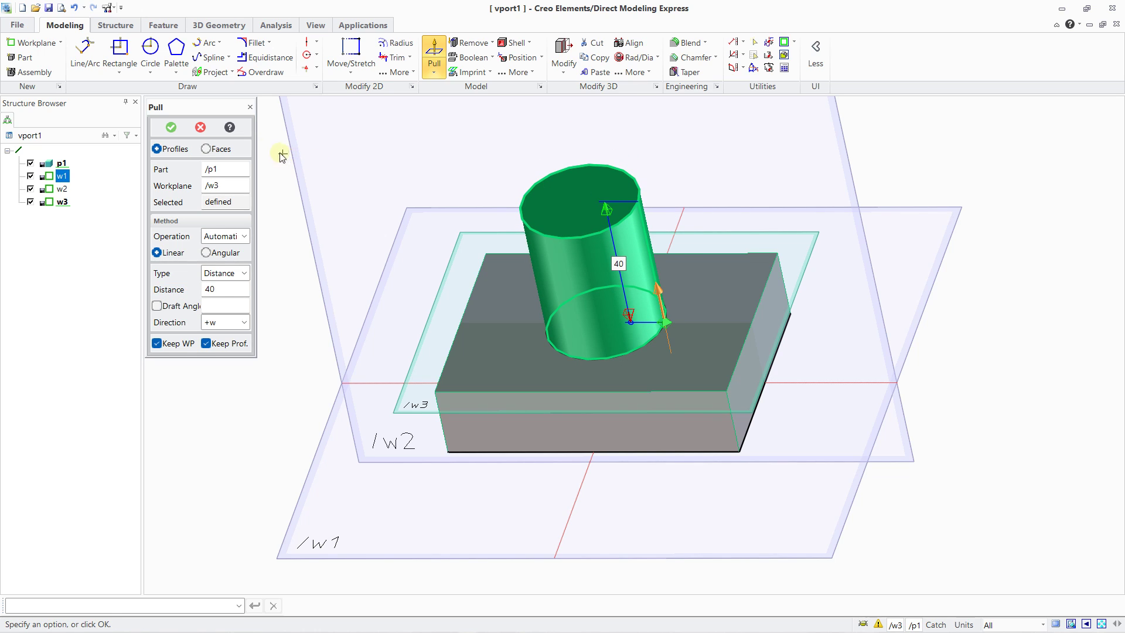
pyautogui.click(173, 127)
# Step: Draw a concentric circle with a radius of about 11.9 on a new workplane on the cylinder's top face
pyautogui.moveTo(498, 261); pyautogui.dragTo(524, 268, button='middle')
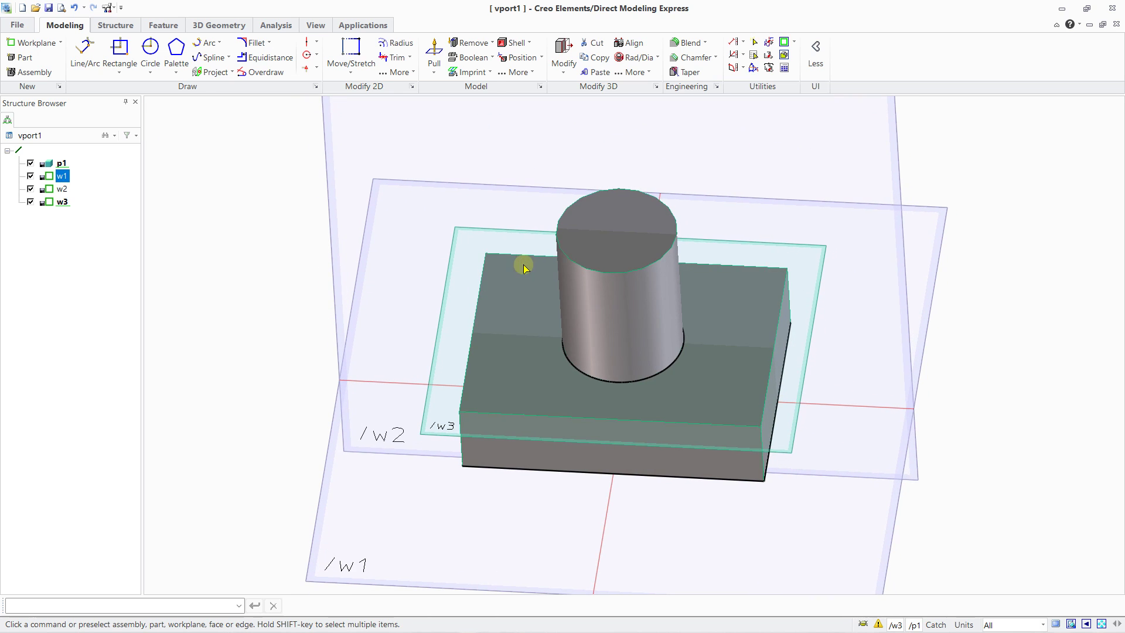
pyautogui.click(610, 253)
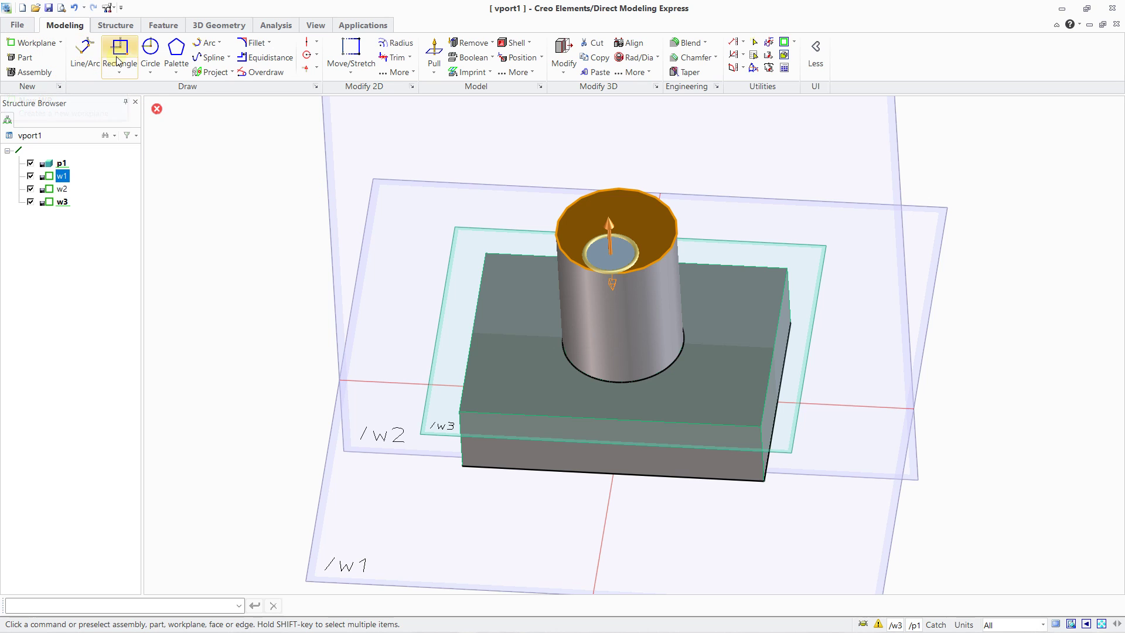
pyautogui.click(147, 53)
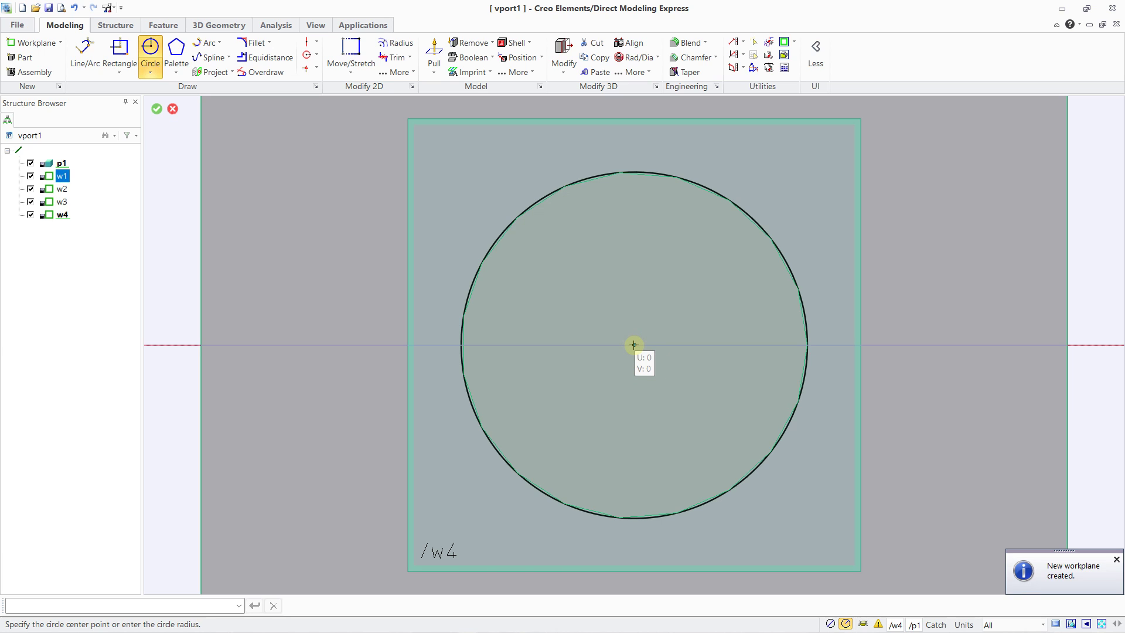
pyautogui.click(633, 344)
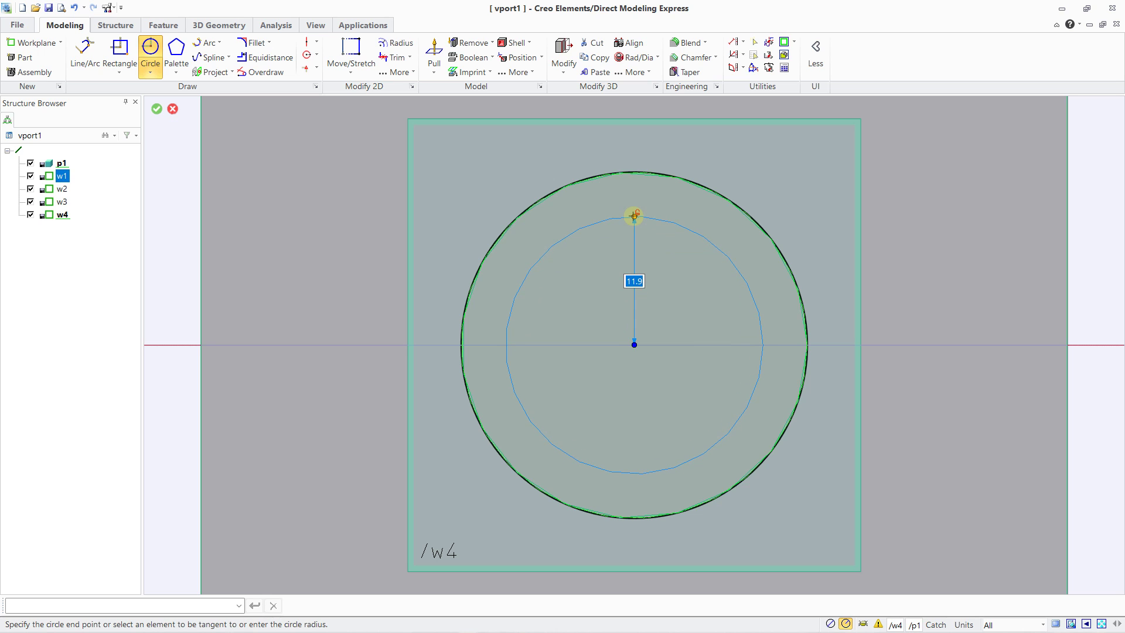
pyautogui.click(633, 219)
# Step: Pull the inner circle linearly downward into the cylinder to cut a concentric hole
pyautogui.moveTo(632, 219); pyautogui.dragTo(628, 296, button='middle')
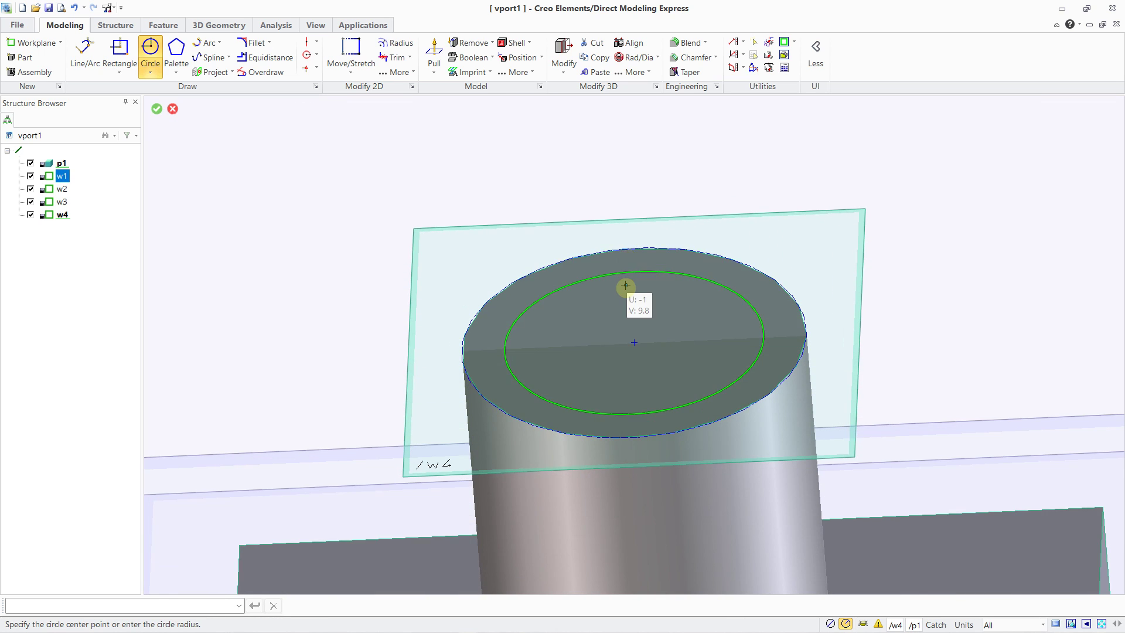
pyautogui.scroll(-5, 633, 301)
pyautogui.click(435, 71)
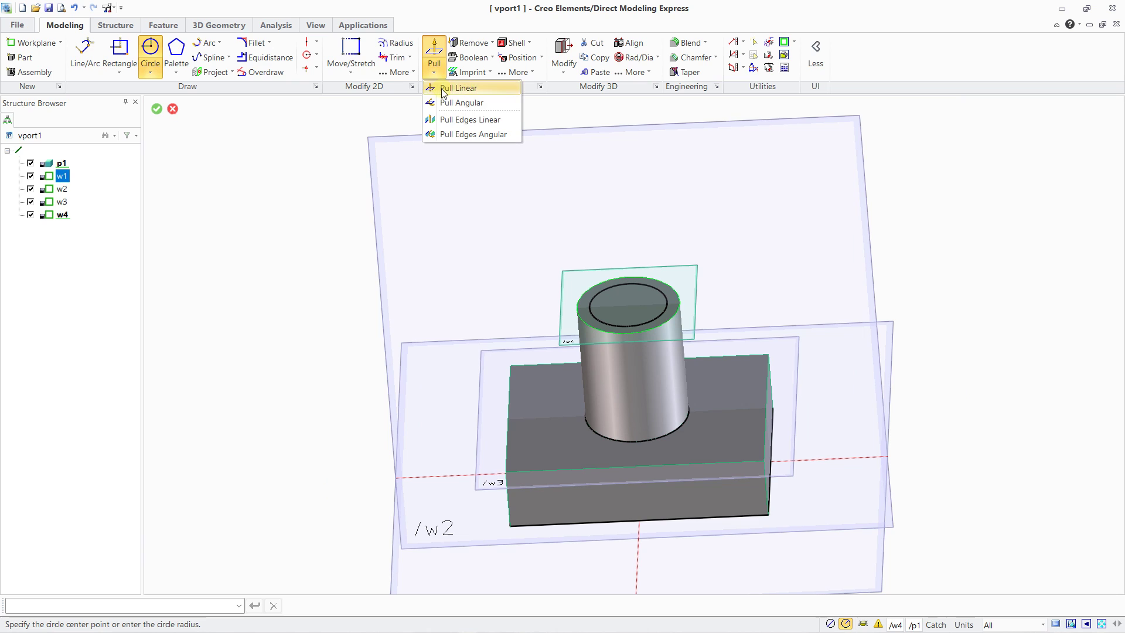
pyautogui.click(468, 103)
pyautogui.moveTo(665, 271); pyautogui.dragTo(673, 577)
pyautogui.click(171, 129)
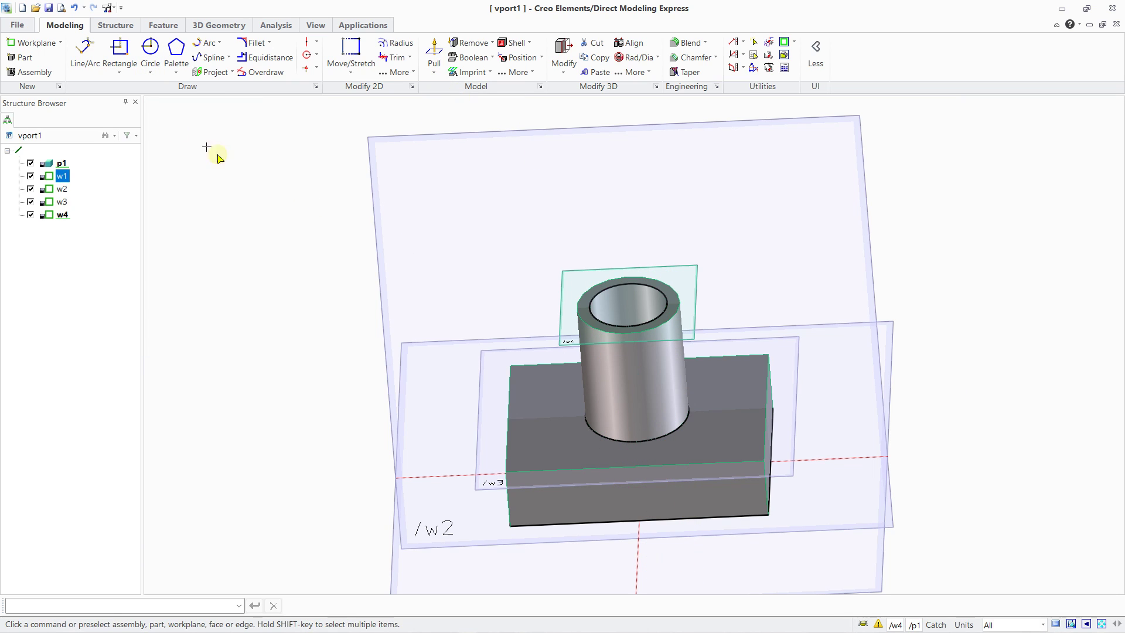
# Step: Delete workplanes w1, w2, w3 and w4, leaving only part p1
pyautogui.moveTo(603, 342); pyautogui.dragTo(540, 282, button='middle')
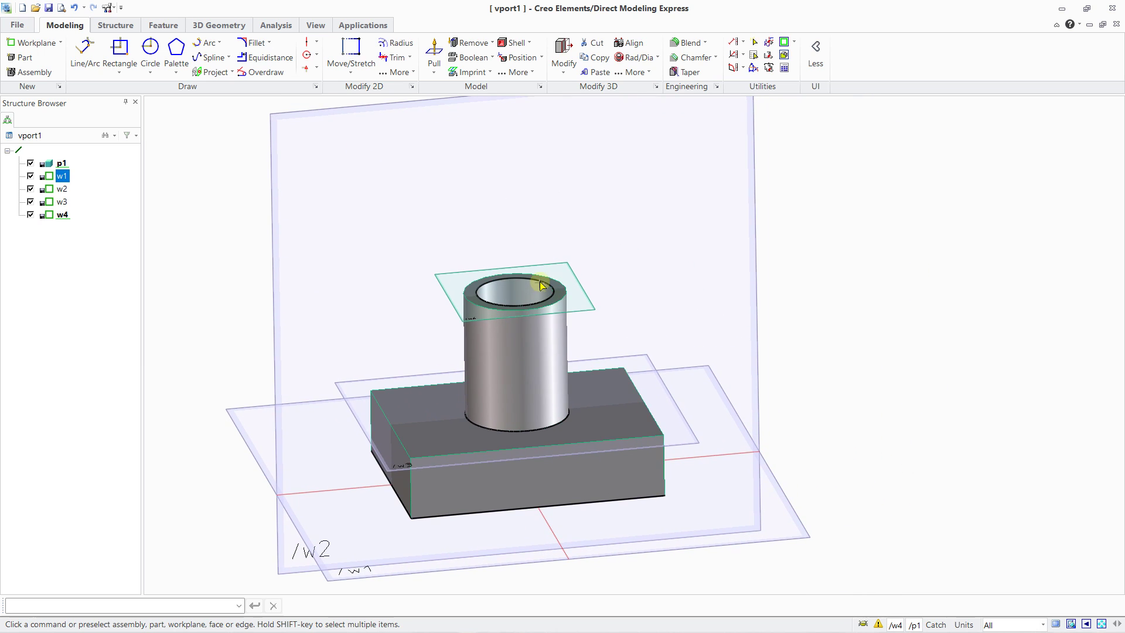
pyautogui.scroll(2, 539, 280)
pyautogui.scroll(-3, 539, 280)
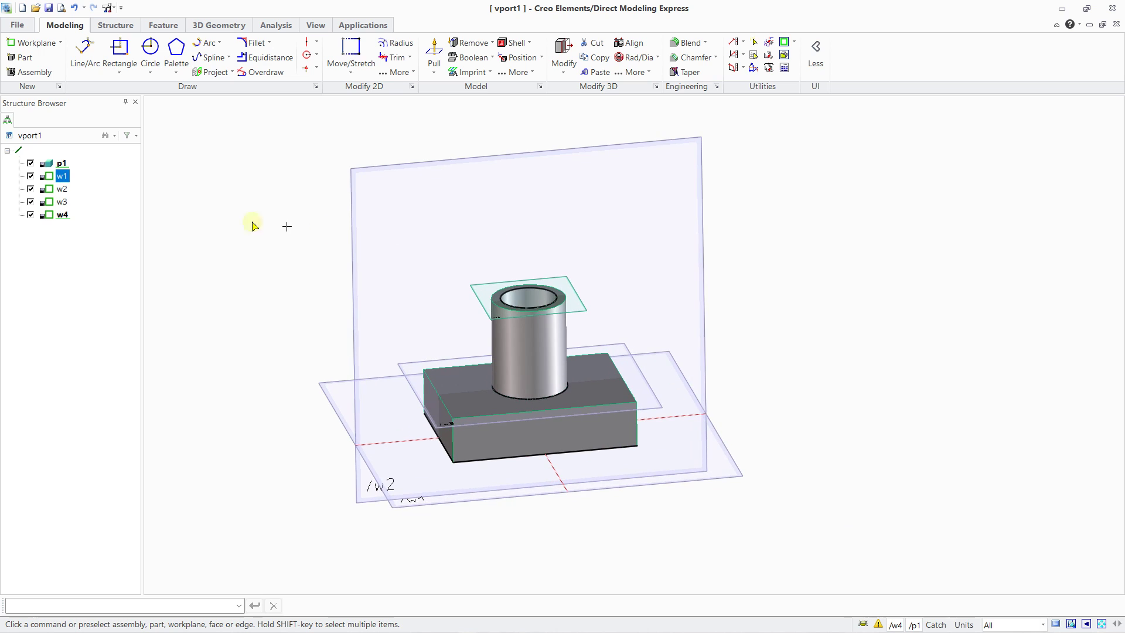
pyautogui.rightClick(62, 178)
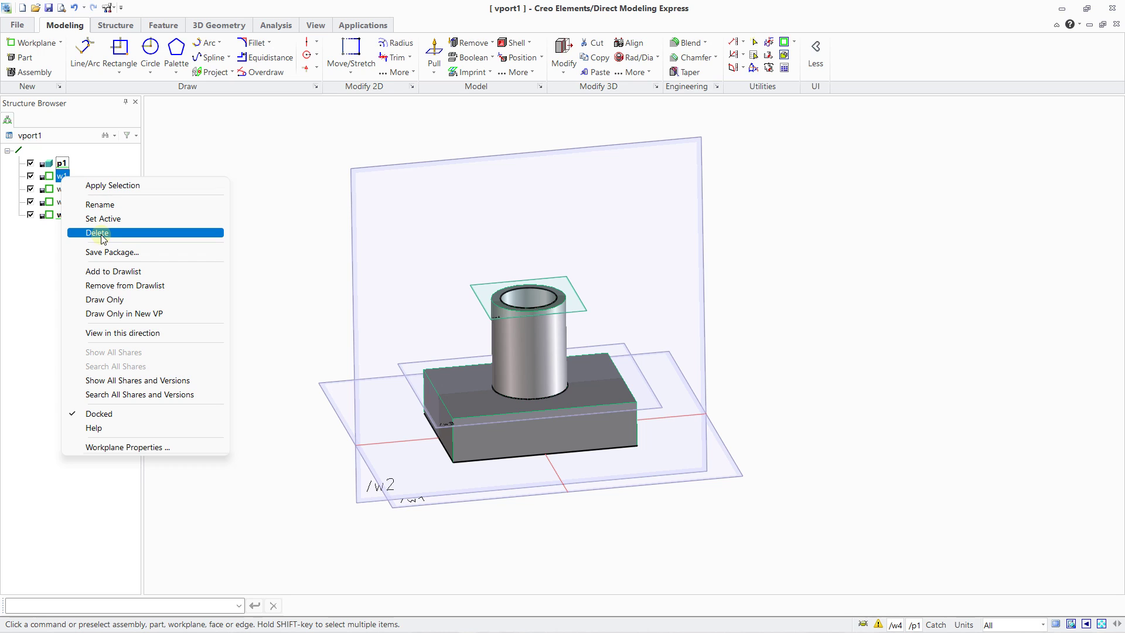
pyautogui.click(98, 233)
pyautogui.rightClick(62, 176)
pyautogui.click(91, 205)
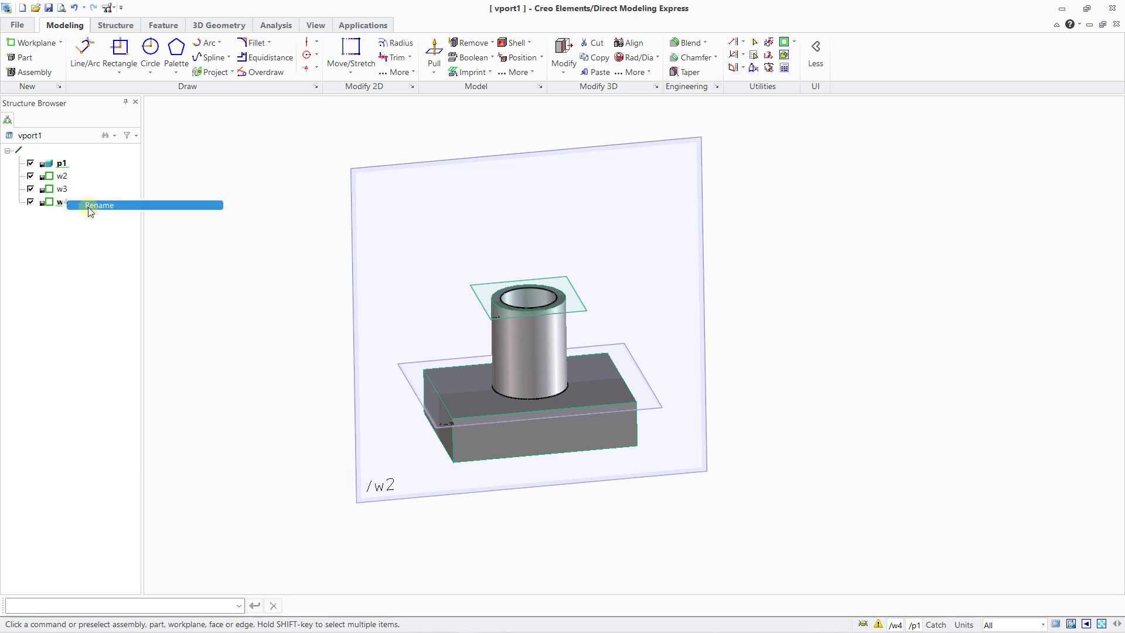
pyautogui.rightClick(57, 181)
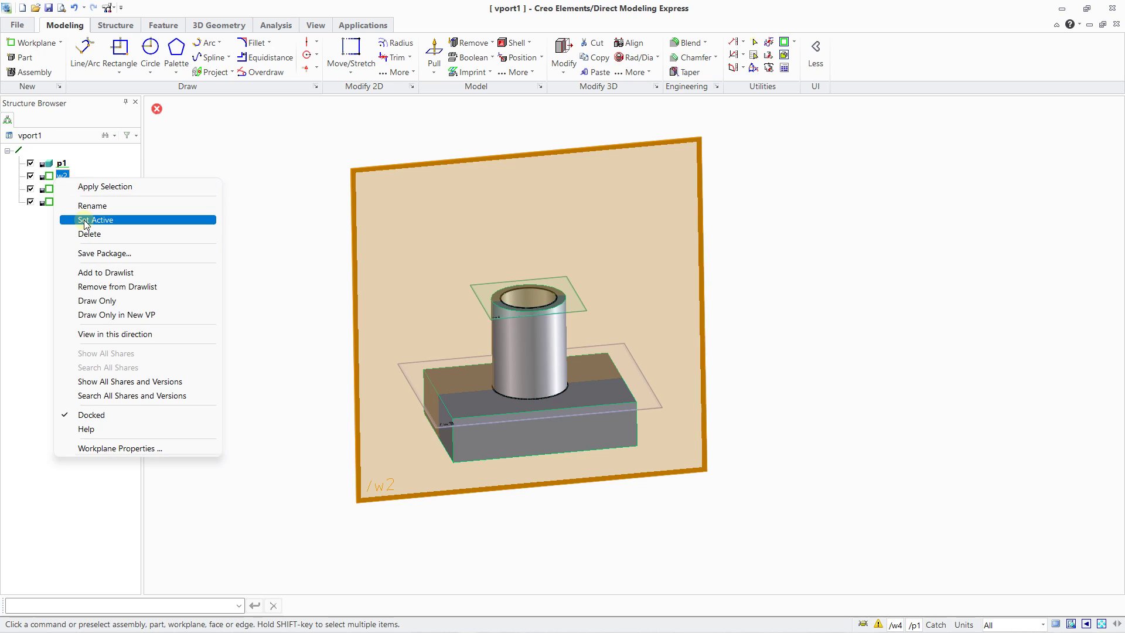
pyautogui.click(89, 234)
pyautogui.rightClick(62, 176)
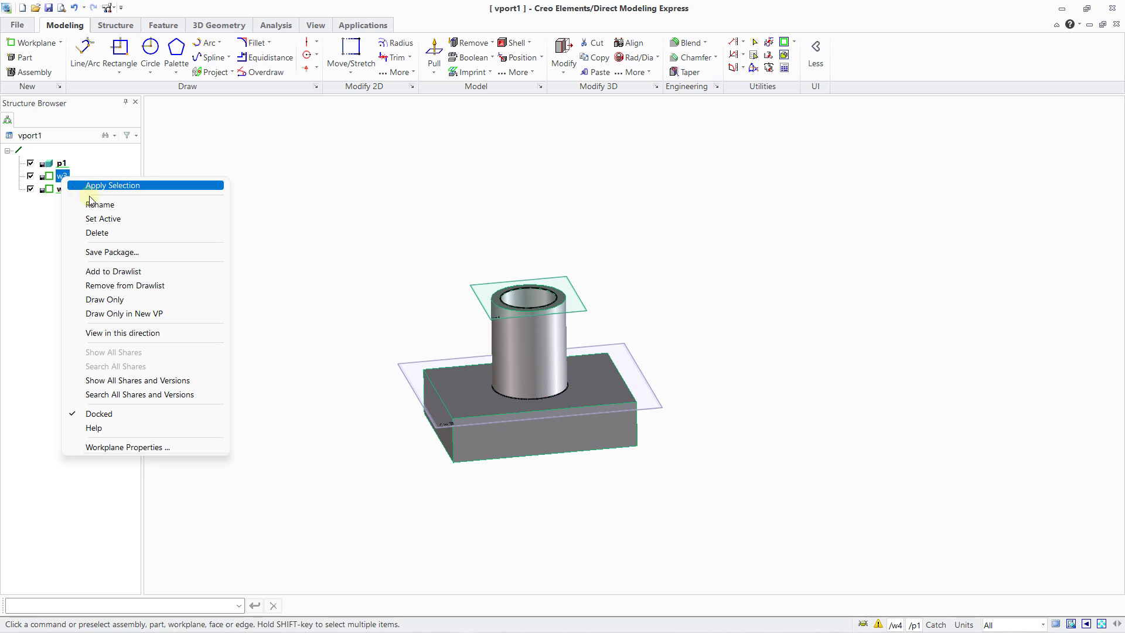
pyautogui.click(89, 232)
pyautogui.rightClick(62, 177)
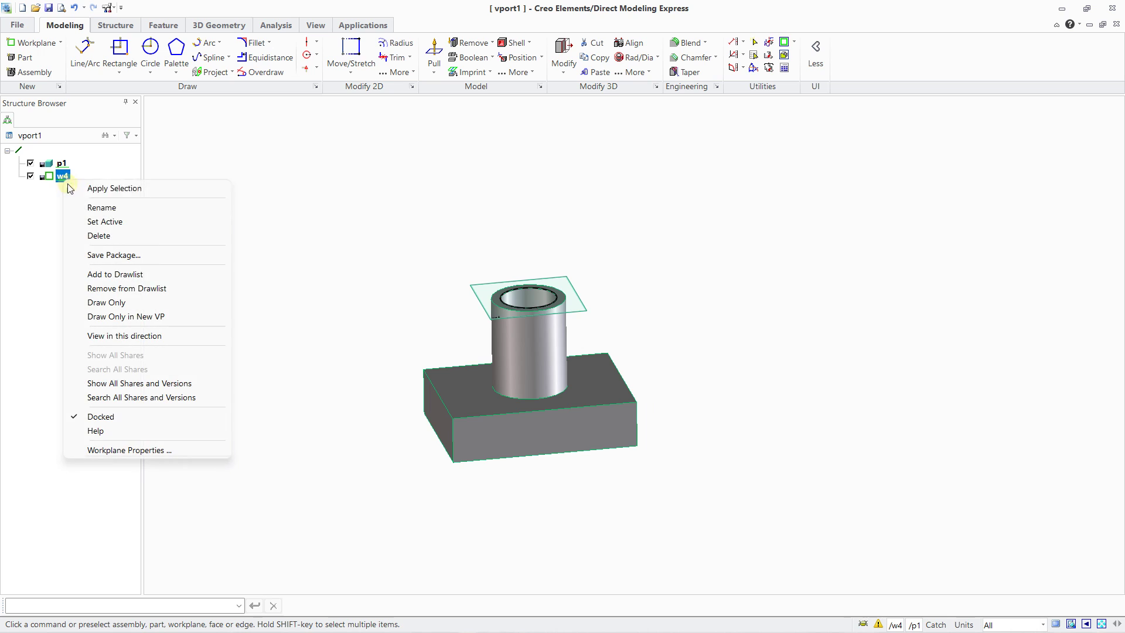
pyautogui.click(98, 236)
pyautogui.scroll(-2, 534, 386)
pyautogui.scroll(3, 535, 384)
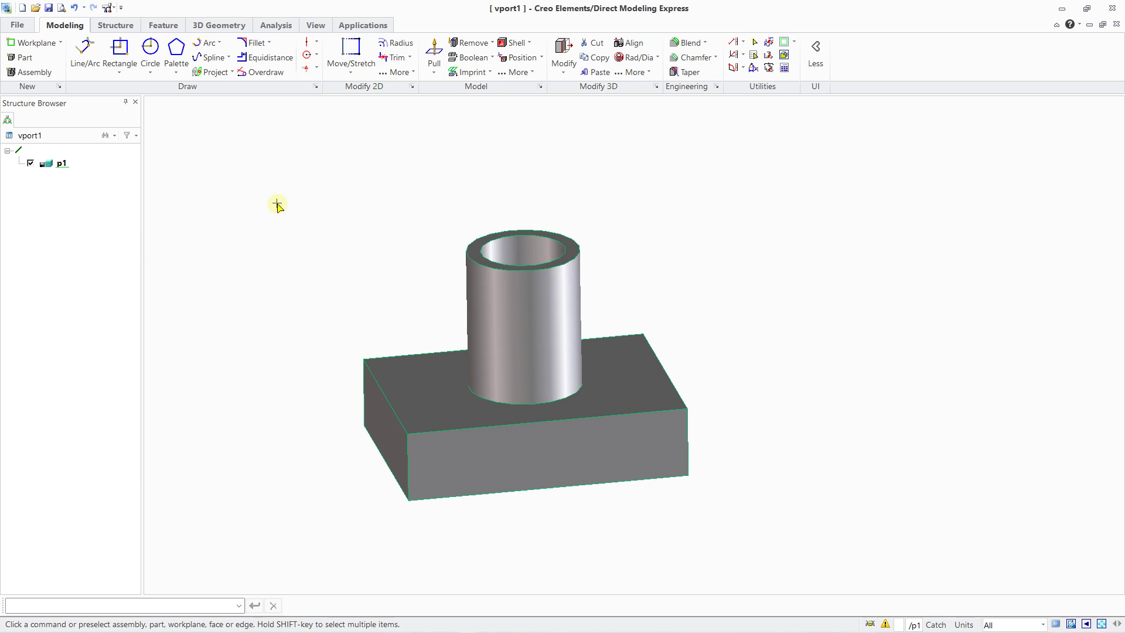
# Step: Create a new workplane parallel to the block's long front side face with an offset of 0
pyautogui.click(60, 43)
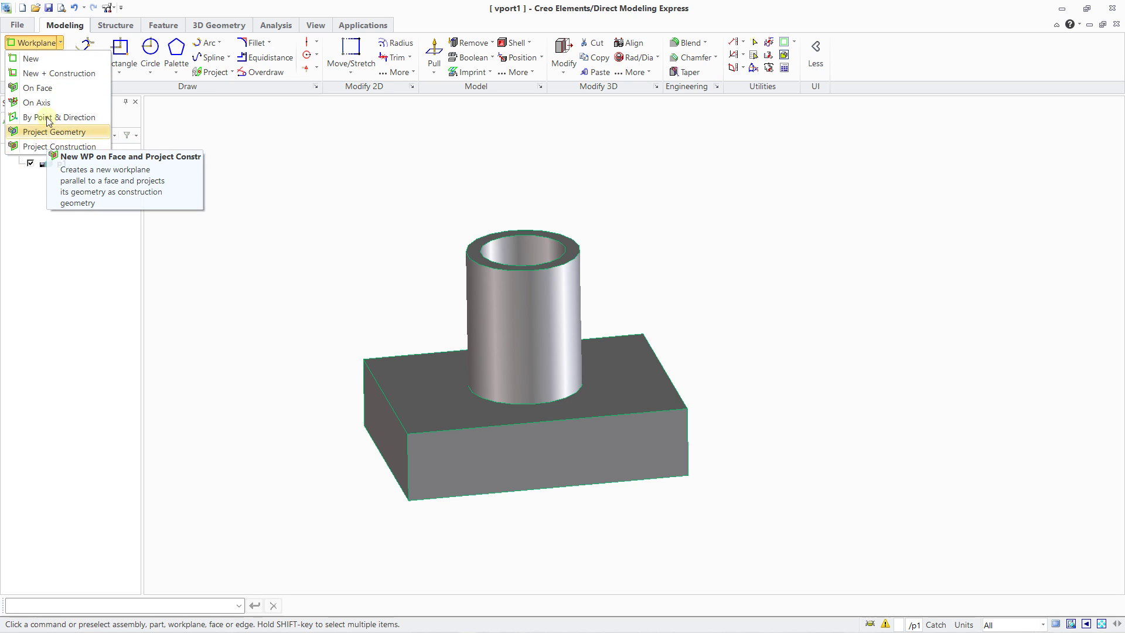
pyautogui.click(33, 59)
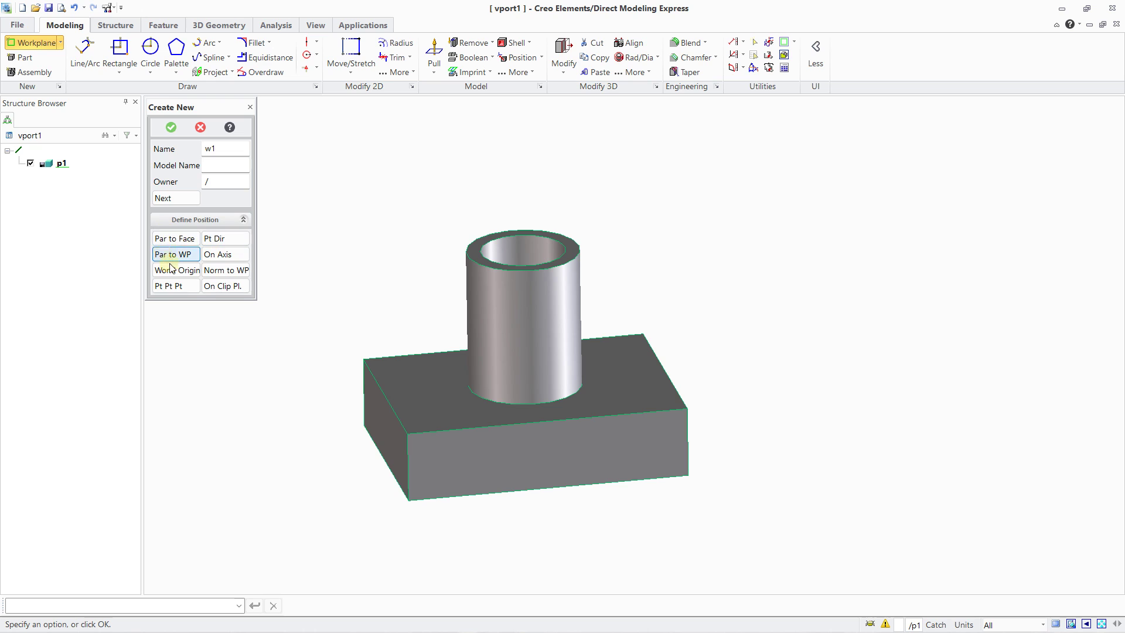
pyautogui.click(191, 240)
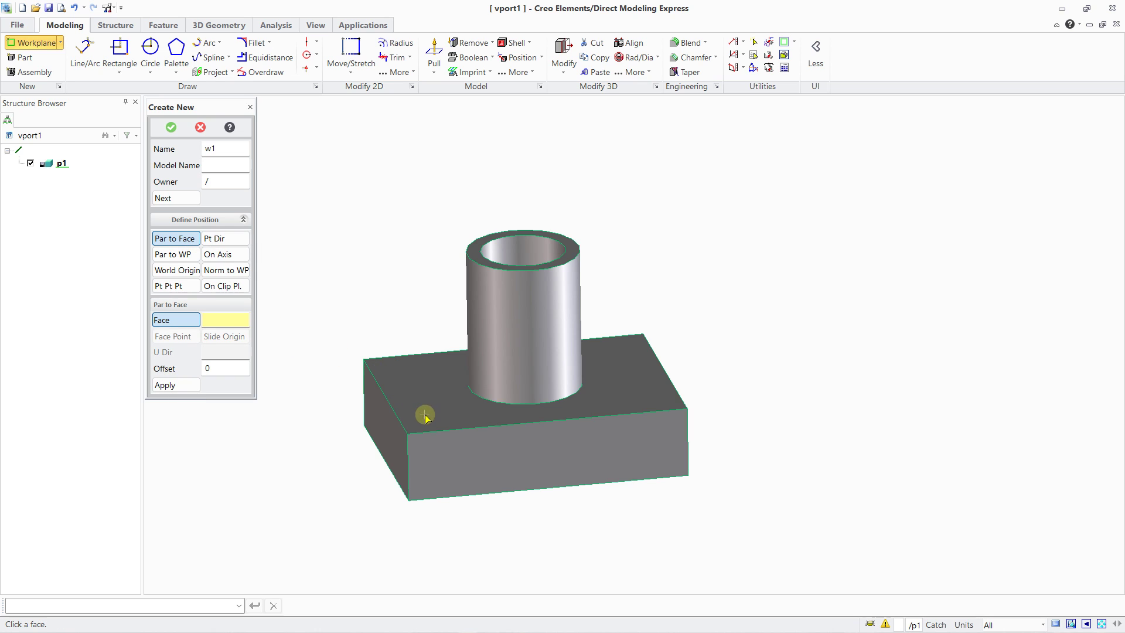
pyautogui.click(445, 447)
pyautogui.moveTo(521, 445); pyautogui.dragTo(632, 468, button='middle')
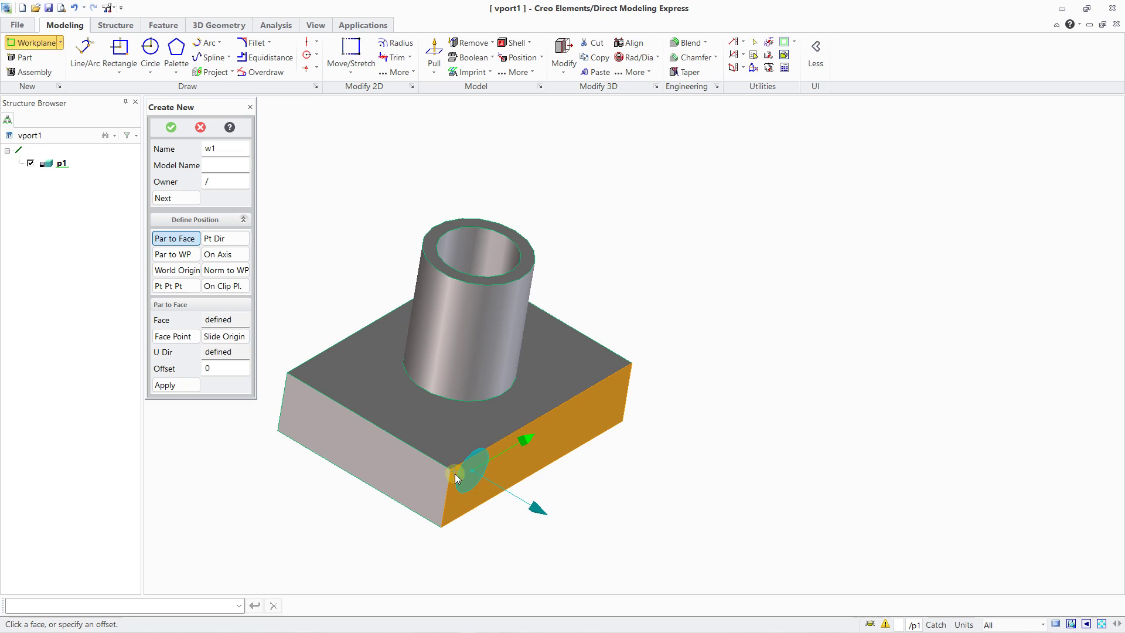
pyautogui.click(173, 129)
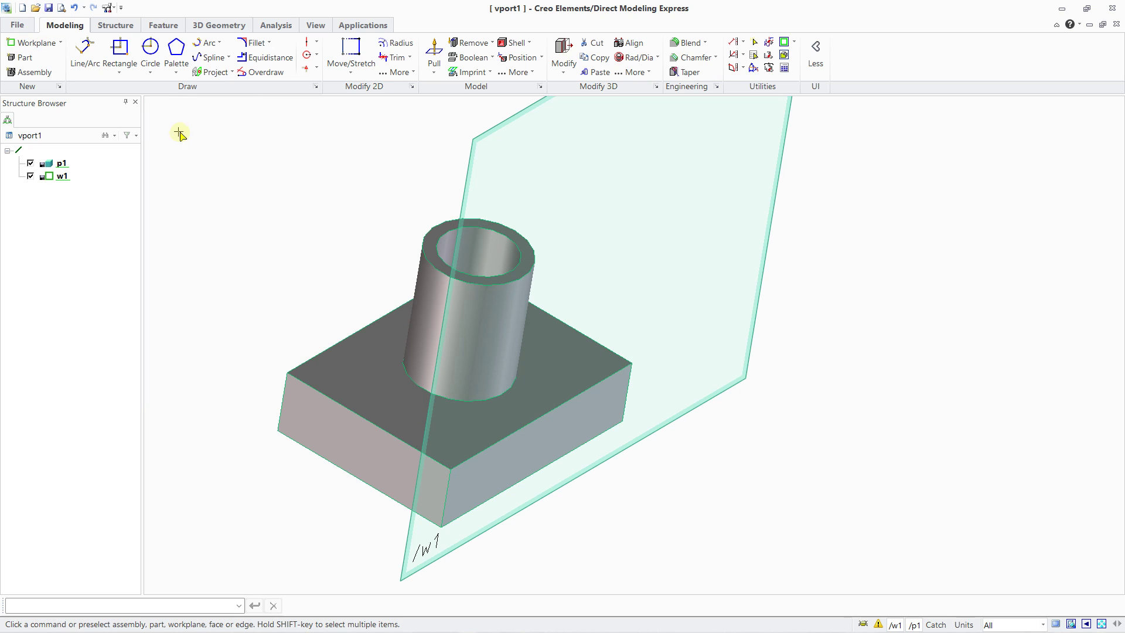
# Step: Create a second workplane parallel to the block's adjacent shorter side face and move it 16 outward from the block
pyautogui.moveTo(444, 280); pyautogui.dragTo(416, 261, button='middle')
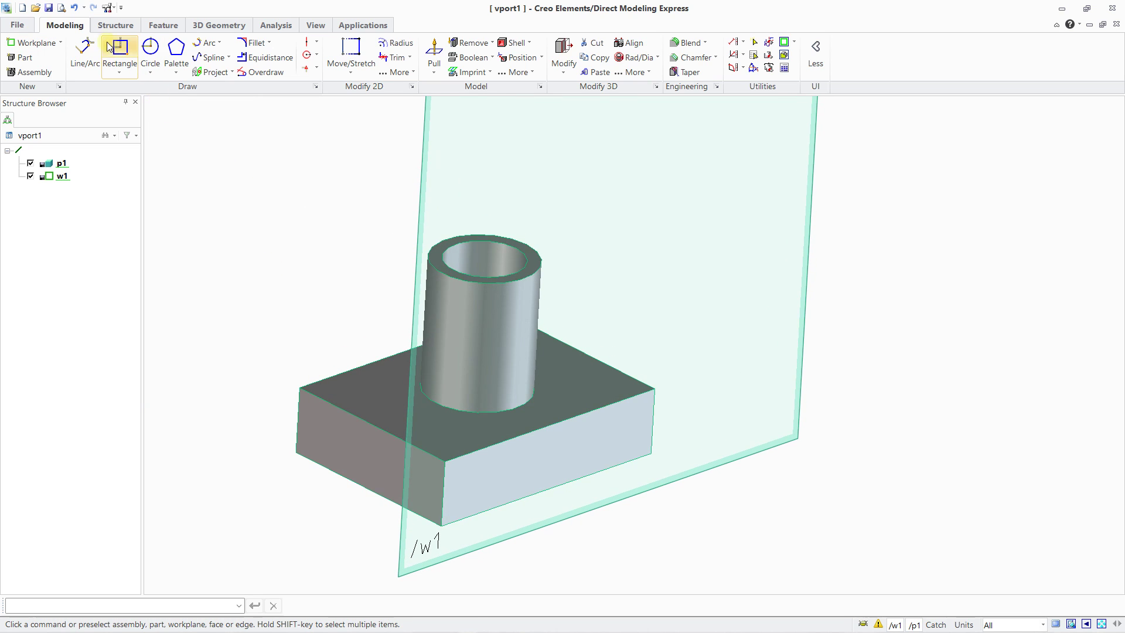
pyautogui.click(35, 43)
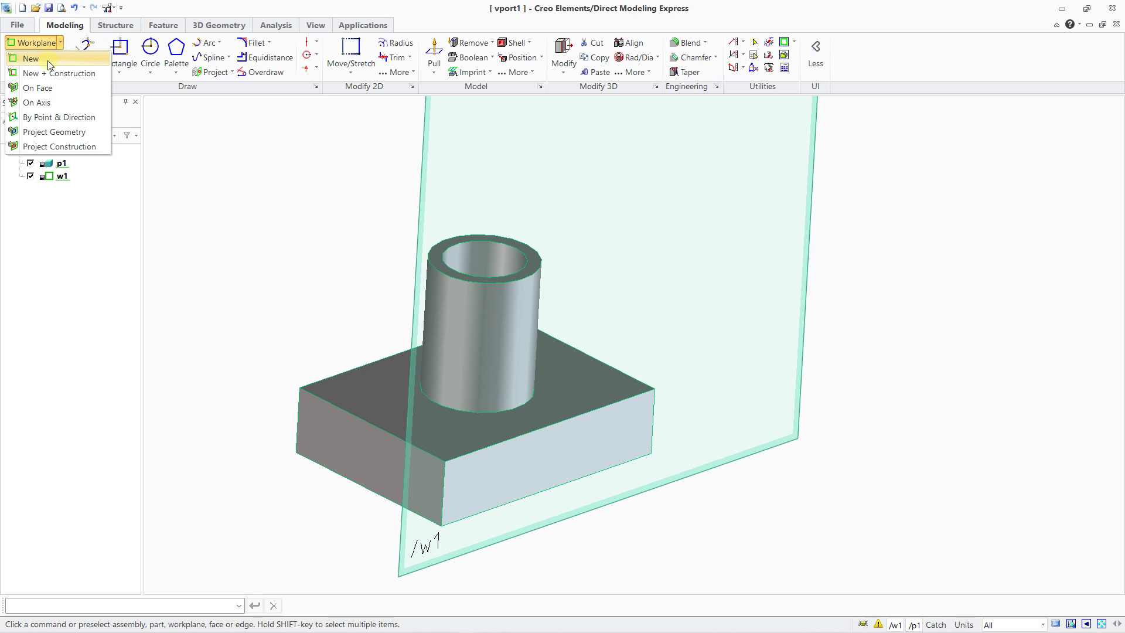
pyautogui.click(48, 61)
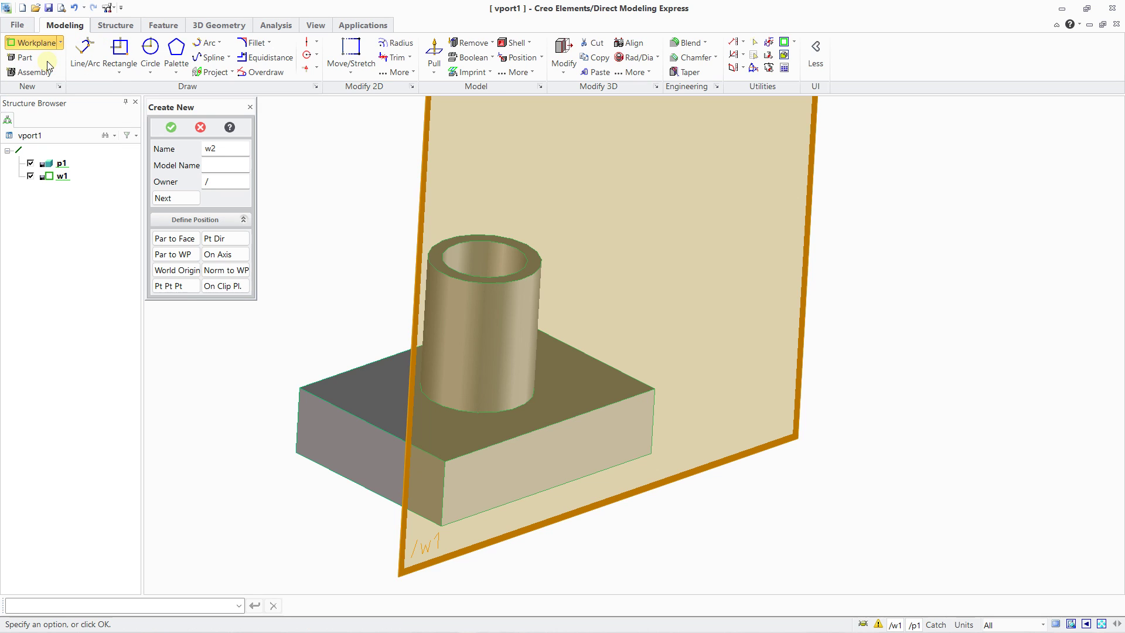
pyautogui.click(185, 239)
pyautogui.click(367, 444)
pyautogui.moveTo(367, 444); pyautogui.dragTo(308, 409, button='middle')
pyautogui.click(225, 367)
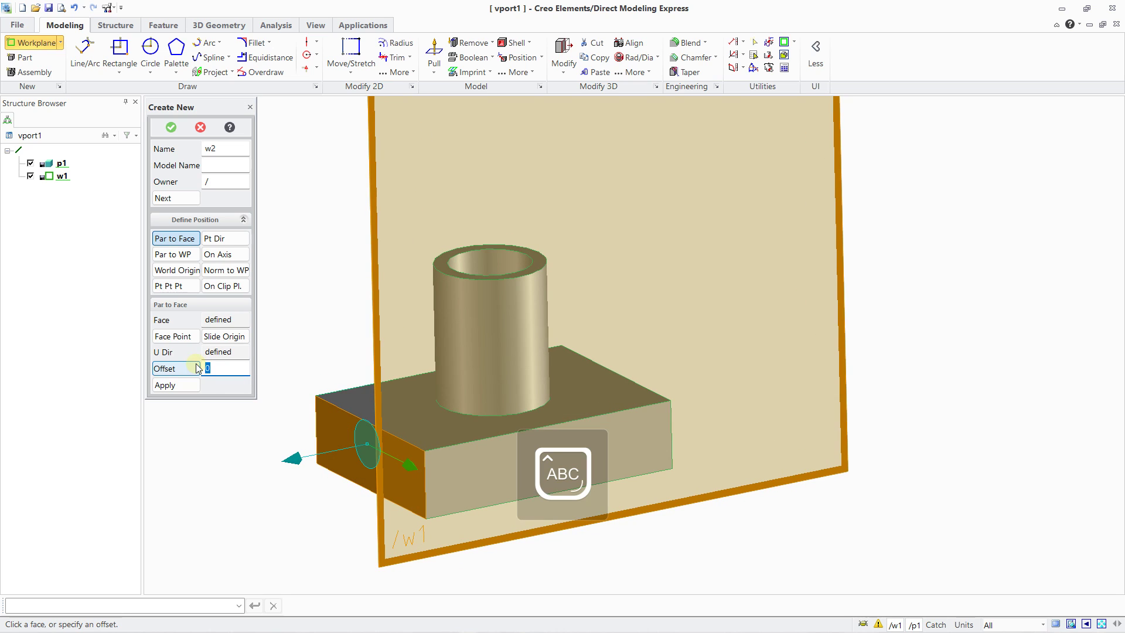
pyautogui.click(176, 384)
pyautogui.moveTo(328, 516); pyautogui.dragTo(338, 477, button='middle')
pyautogui.moveTo(301, 455); pyautogui.dragTo(243, 454)
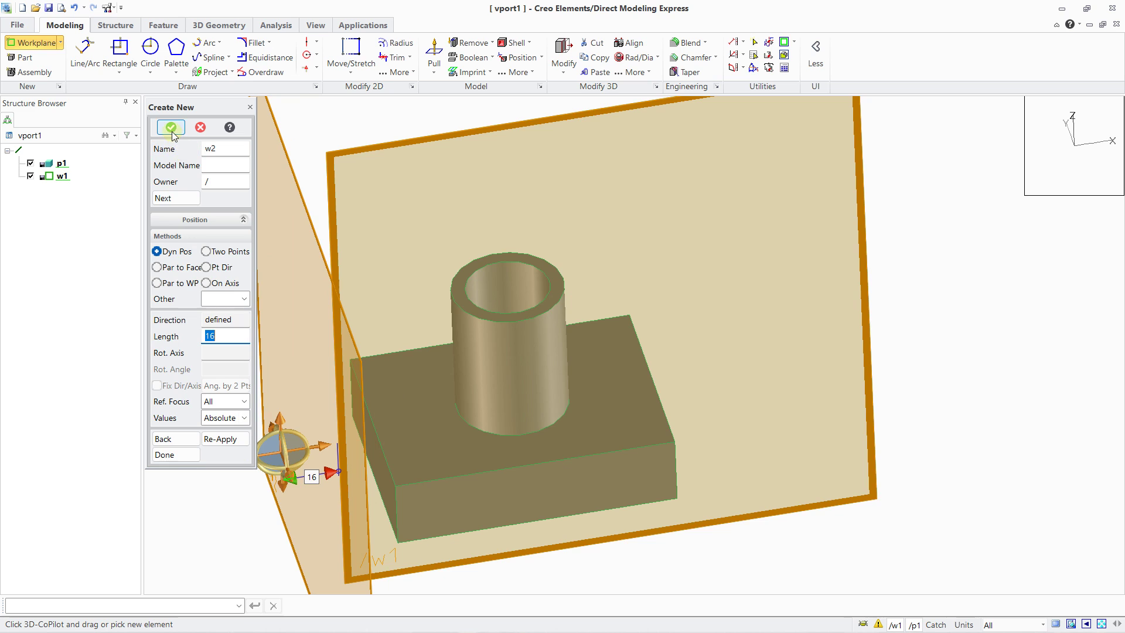
pyautogui.click(172, 134)
# Step: Try to create a workplane by point and direction on the tube's top rim with an upward normal, and undo it
pyautogui.scroll(-3, 371, 334)
pyautogui.moveTo(371, 334); pyautogui.dragTo(352, 358, button='middle')
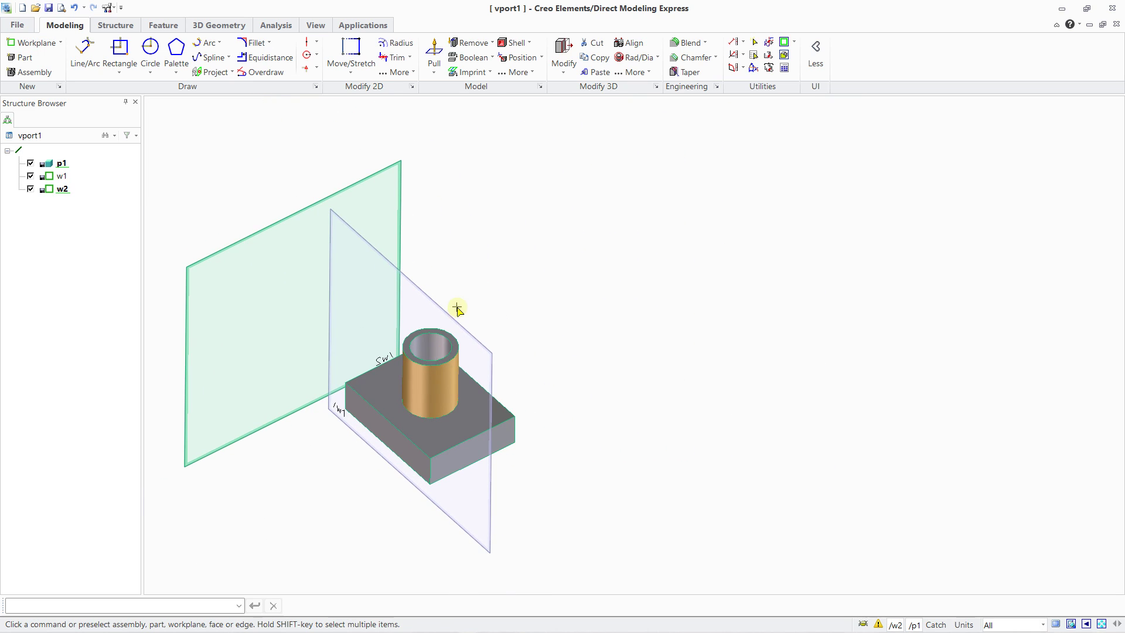
pyautogui.keyDown('shift'); pyautogui.moveTo(456, 309); pyautogui.dragTo(454, 271, button='middle'); pyautogui.keyUp('shift')
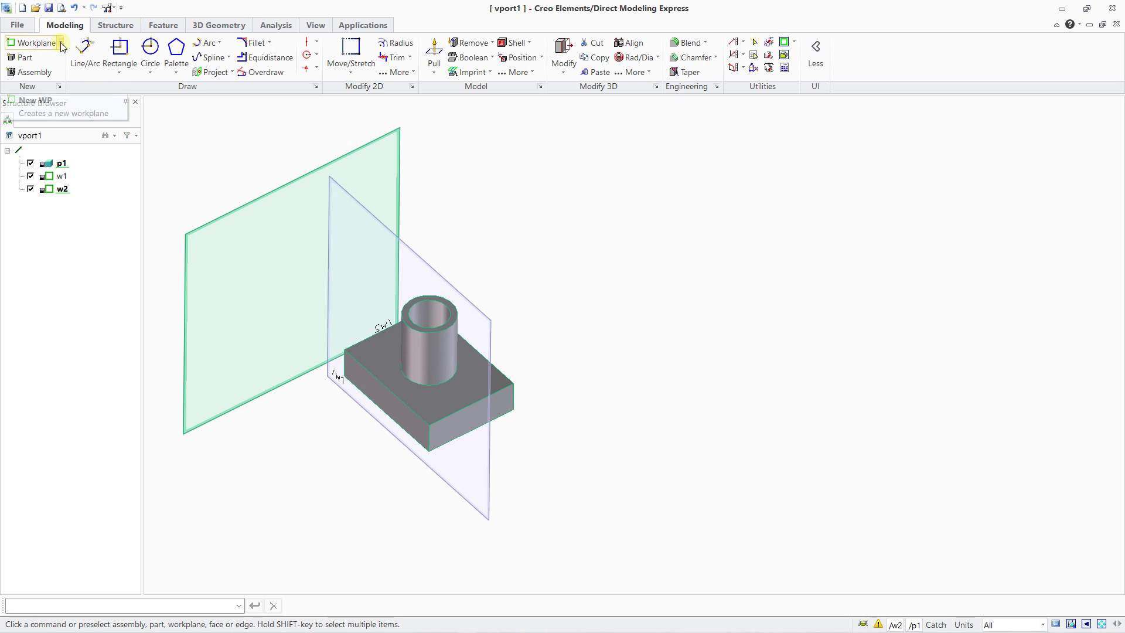
pyautogui.click(35, 42)
pyautogui.click(47, 66)
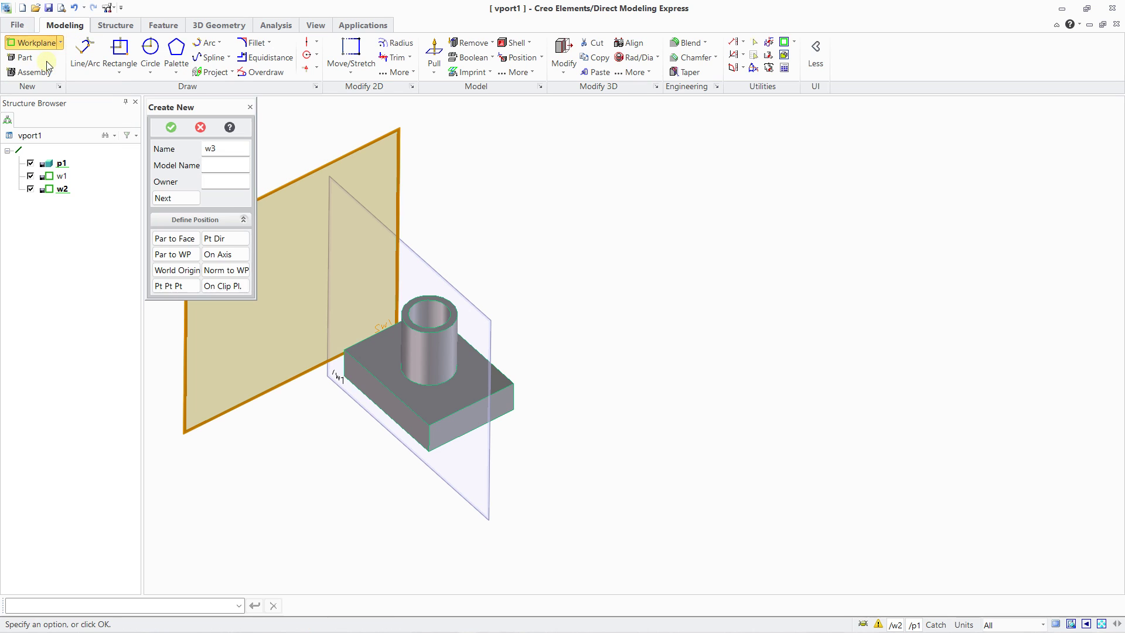
pyautogui.click(215, 241)
pyautogui.scroll(-3, 408, 281)
pyautogui.scroll(5, 422, 302)
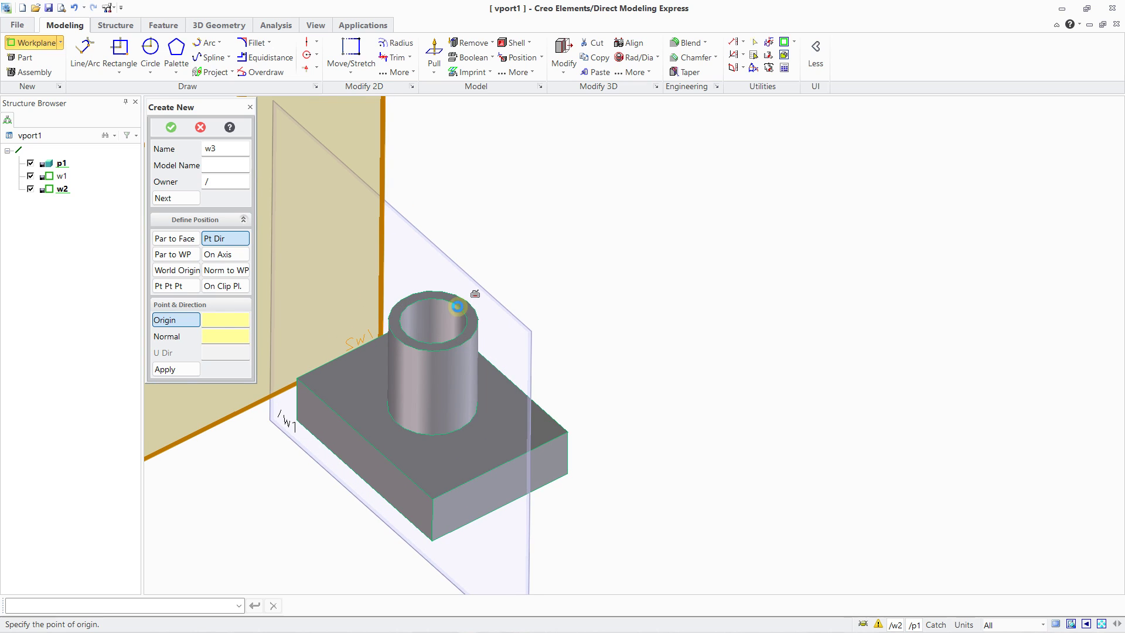
pyautogui.click(457, 308)
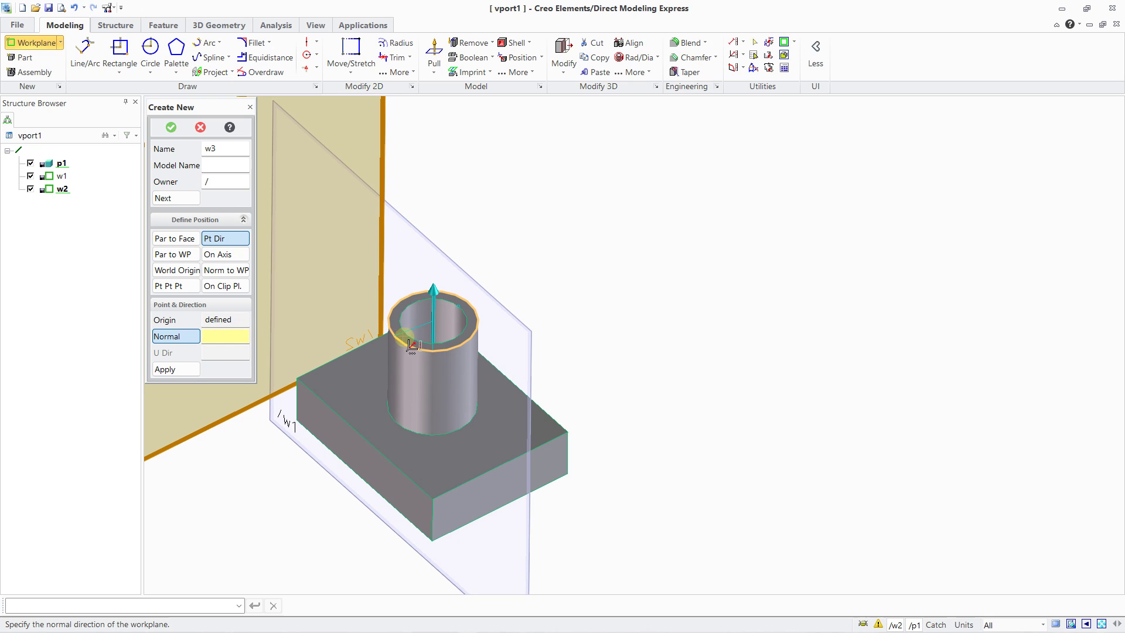
pyautogui.click(436, 353)
pyautogui.moveTo(424, 397); pyautogui.dragTo(485, 301, button='middle')
pyautogui.click(170, 127)
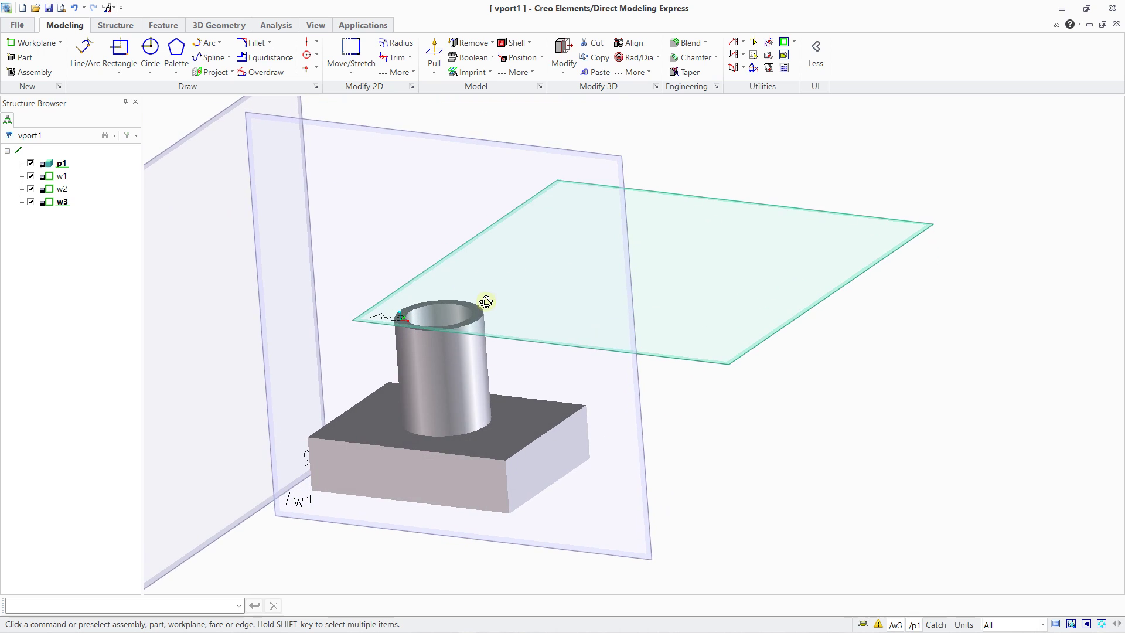
pyautogui.click(74, 7)
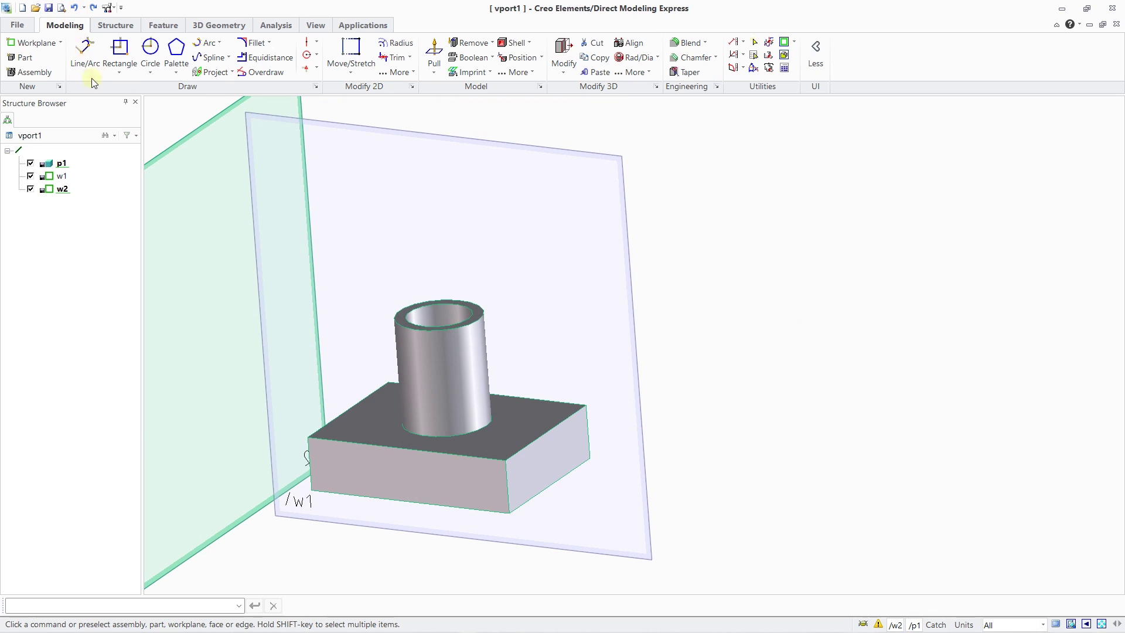
# Step: Try to create a workplane by point and direction on the tube's top rim with its normal along the block's long top edge, and undo it
pyautogui.click(60, 43)
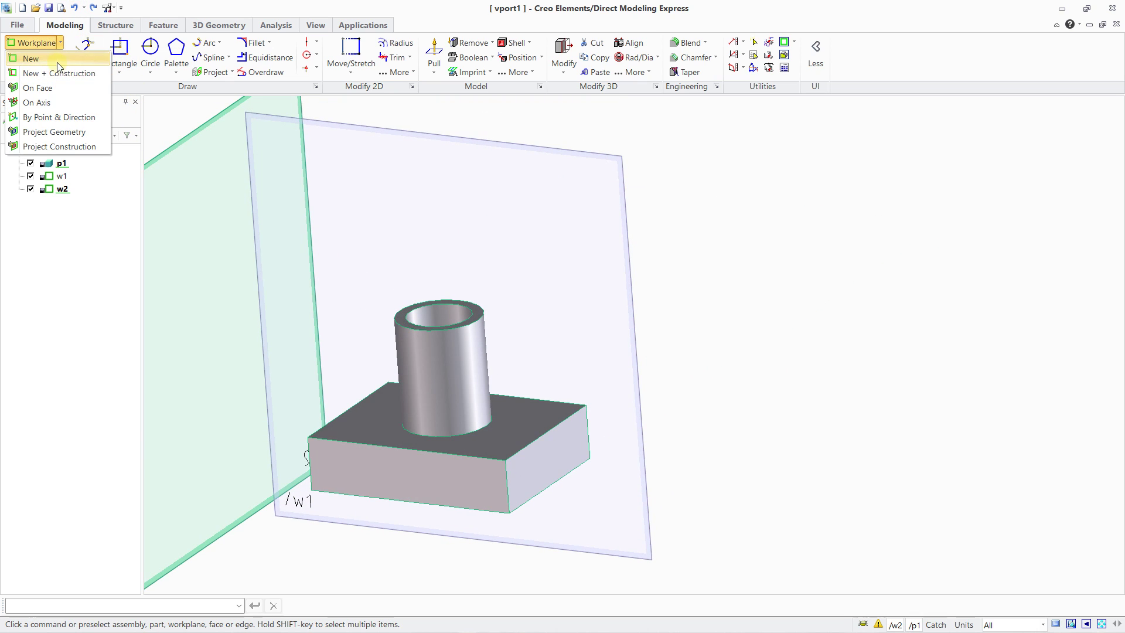
pyautogui.click(59, 60)
pyautogui.click(218, 239)
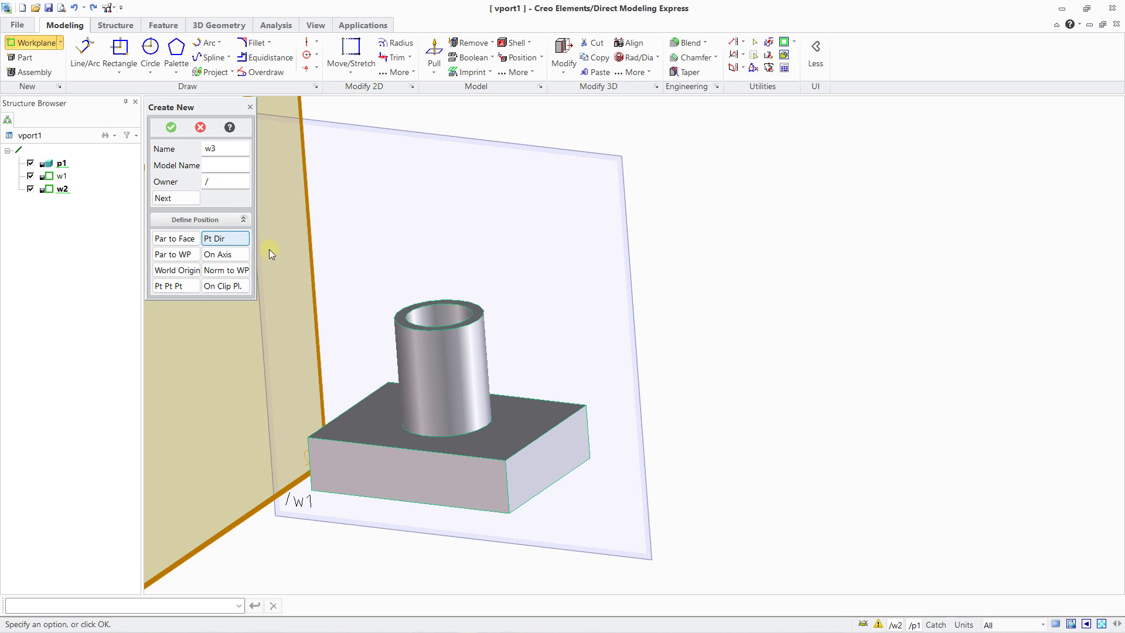
pyautogui.click(415, 324)
pyautogui.moveTo(415, 324)
pyautogui.mouseDown(button='middle')
pyautogui.moveTo(407, 365)
pyautogui.moveTo(419, 338)
pyautogui.mouseUp(button='middle')
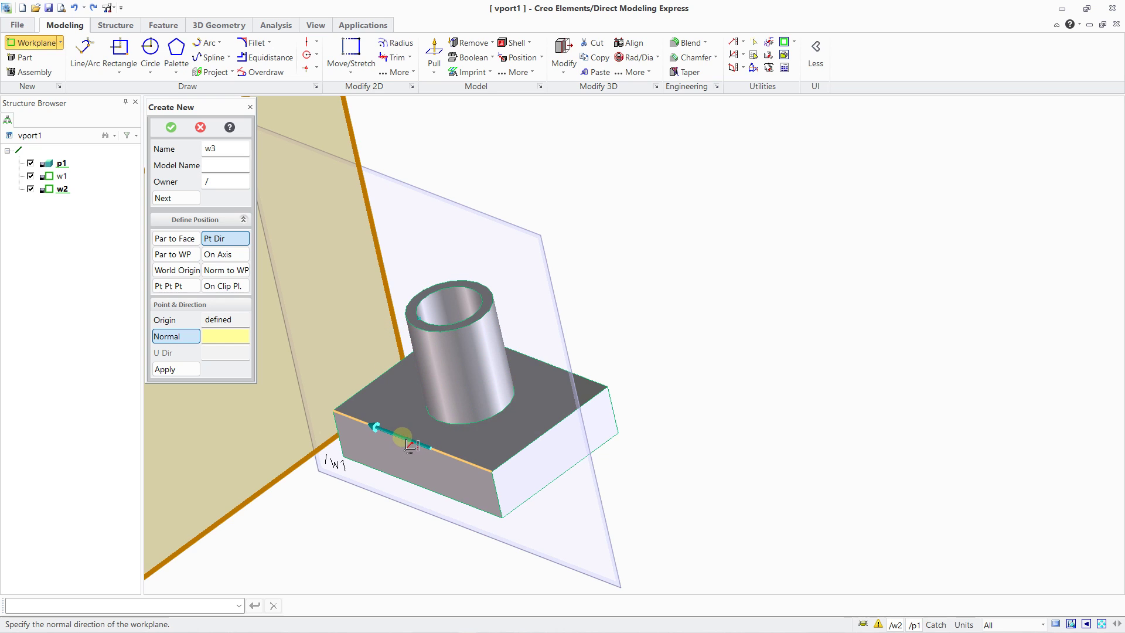
pyautogui.click(386, 432)
pyautogui.moveTo(364, 386); pyautogui.dragTo(370, 272, button='middle')
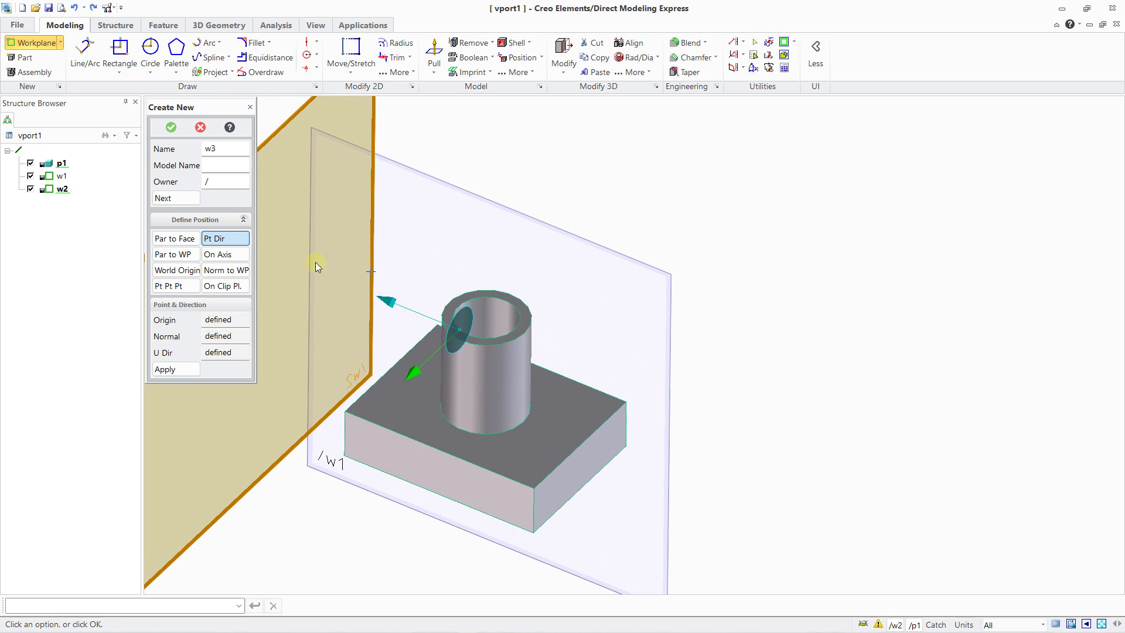
pyautogui.click(173, 129)
pyautogui.moveTo(489, 372); pyautogui.dragTo(447, 326, button='middle')
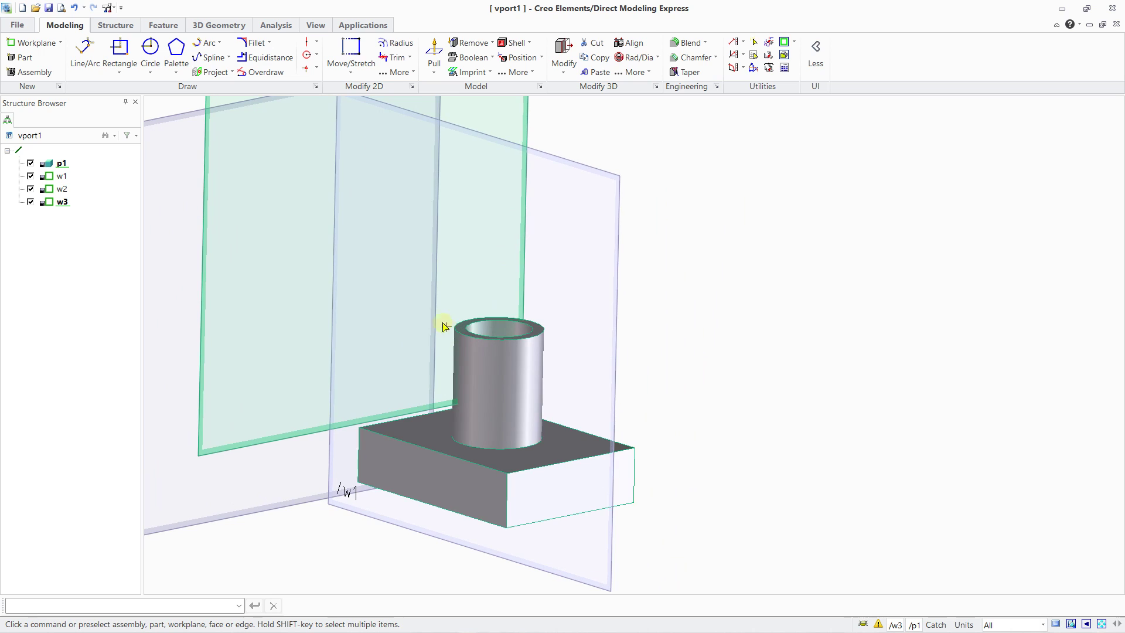
pyautogui.click(75, 7)
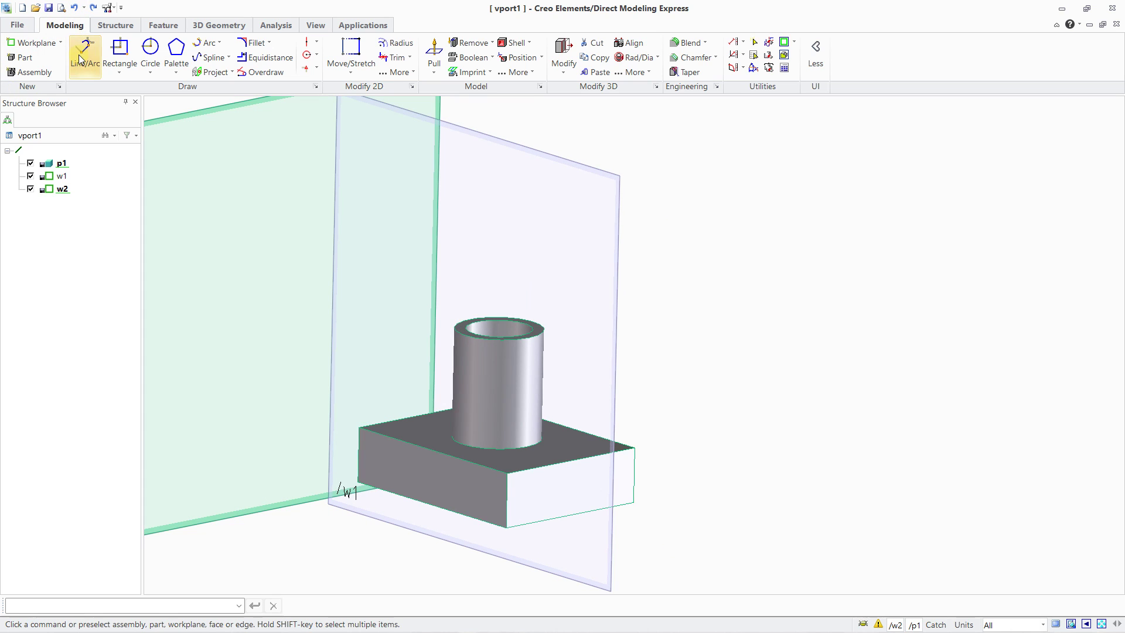
# Step: Create a new workplane parallel to workplane w2 with an offset of 10
pyautogui.click(51, 43)
pyautogui.click(53, 61)
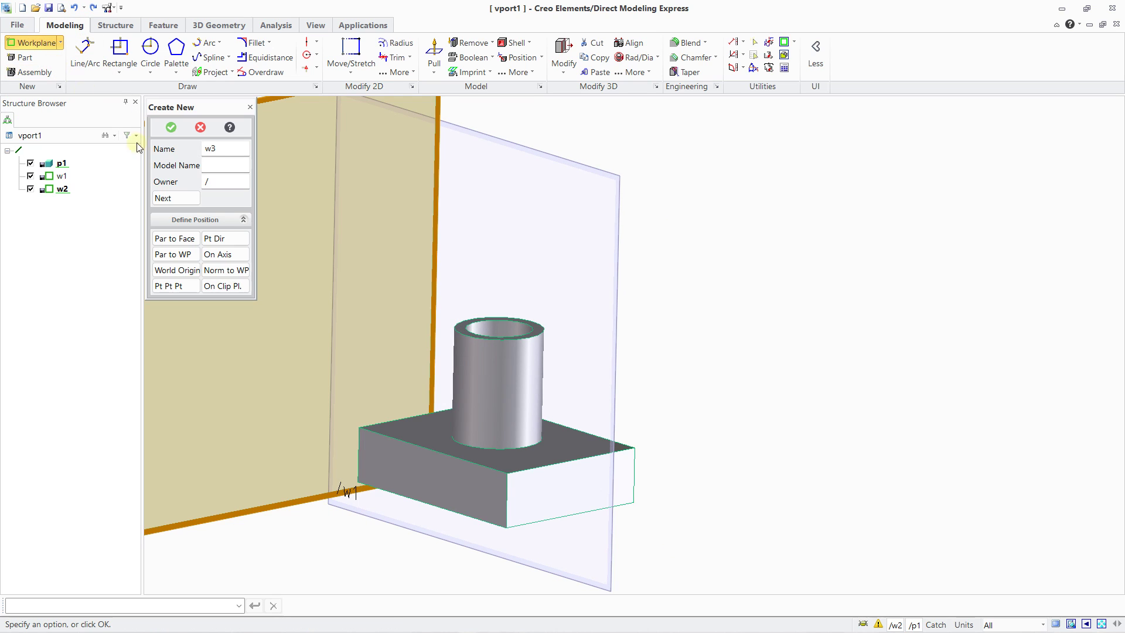
pyautogui.click(184, 258)
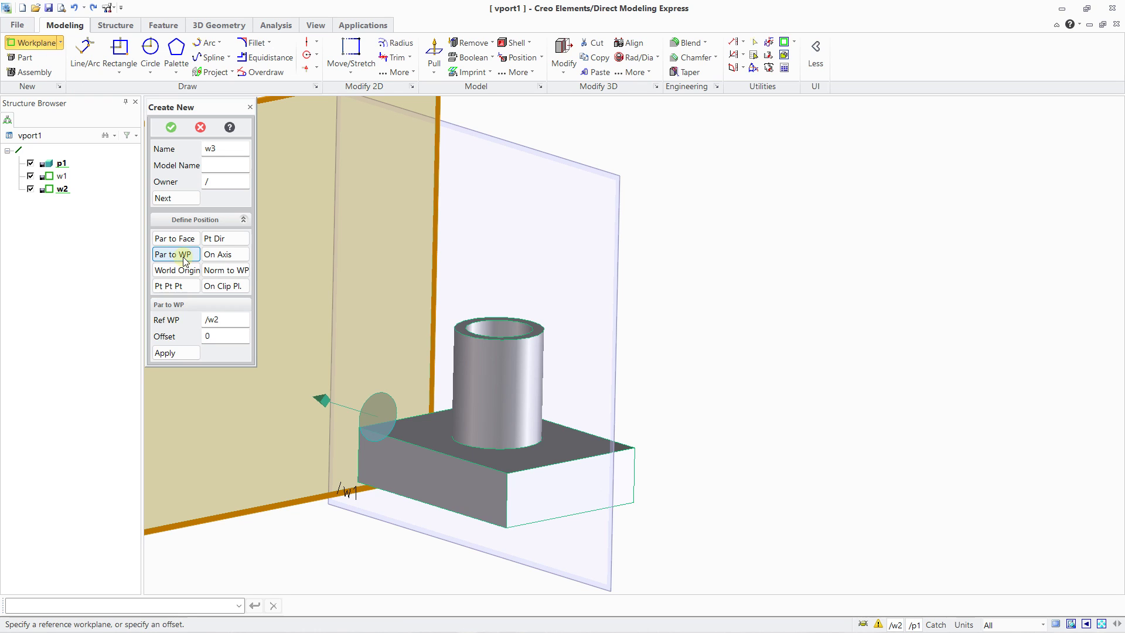
pyautogui.moveTo(380, 391); pyautogui.dragTo(380, 364, button='middle')
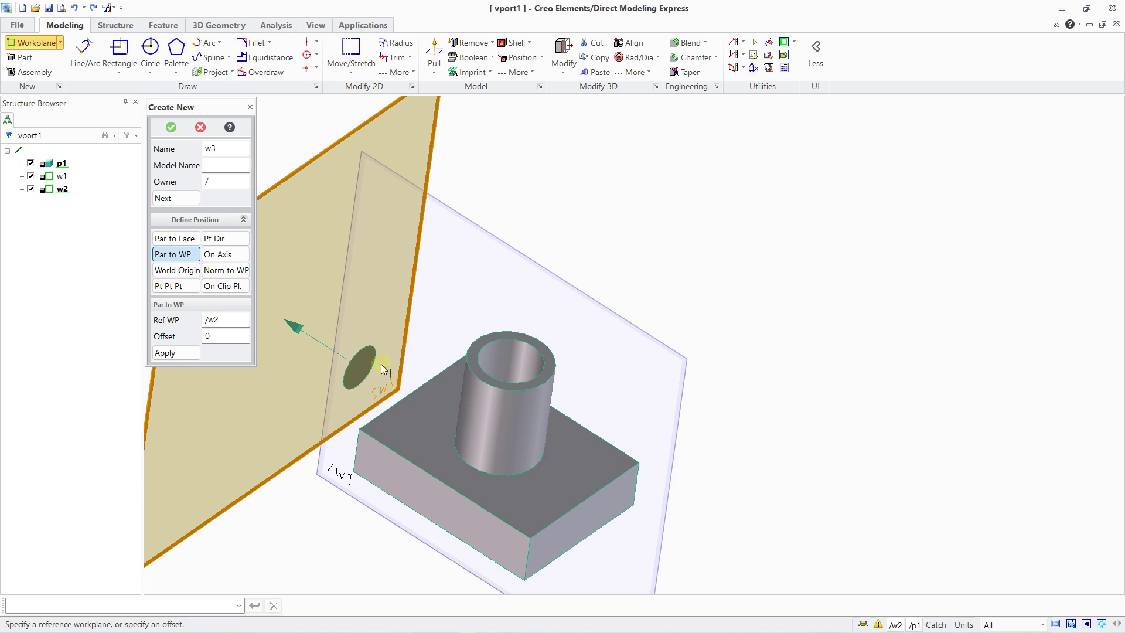
pyautogui.scroll(-4, 340, 319)
pyautogui.scroll(2, 304, 305)
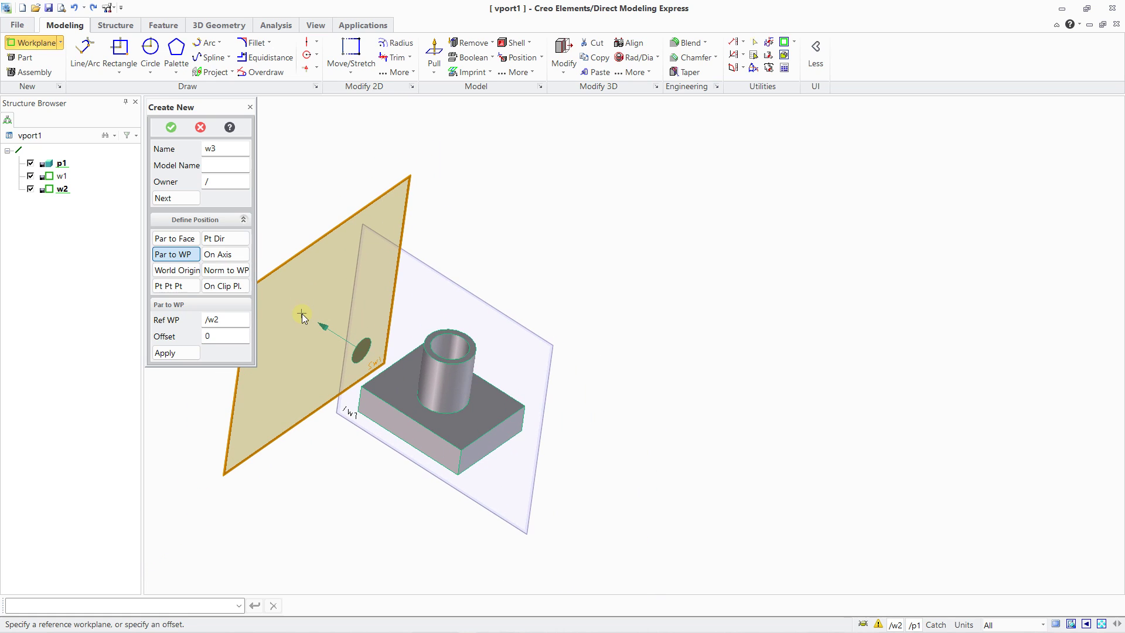
pyautogui.click(215, 340)
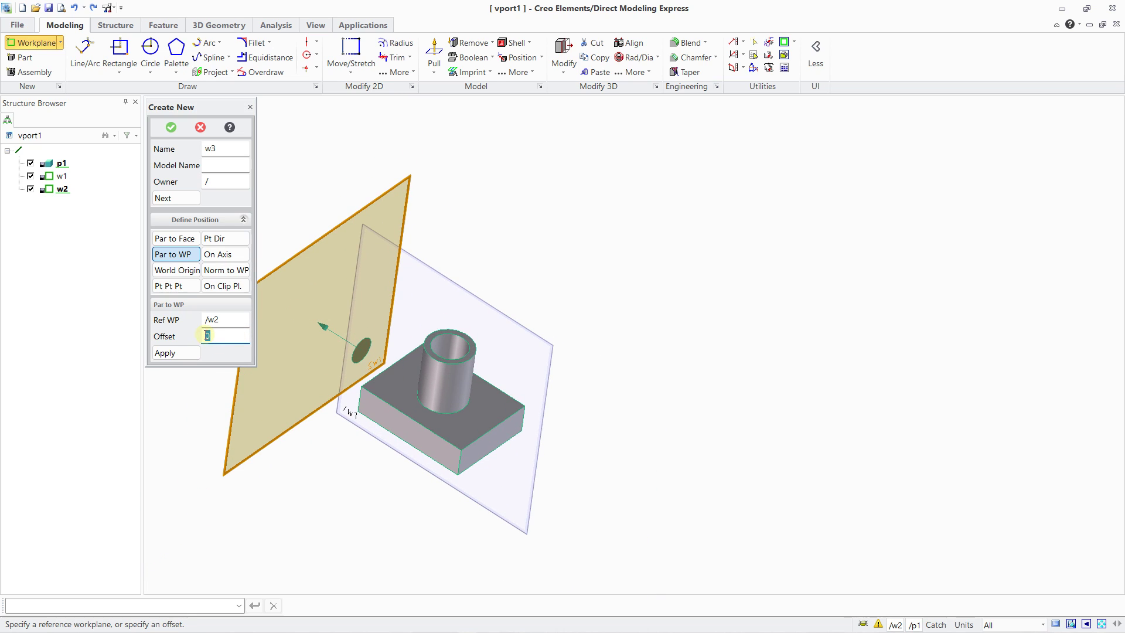
pyautogui.write('10')
pyautogui.click(171, 127)
pyautogui.moveTo(319, 321); pyautogui.dragTo(296, 269, button='middle')
# Step: Create a new workplane on the axis of the tube's inner cylindrical face, using the U axis option
pyautogui.click(61, 45)
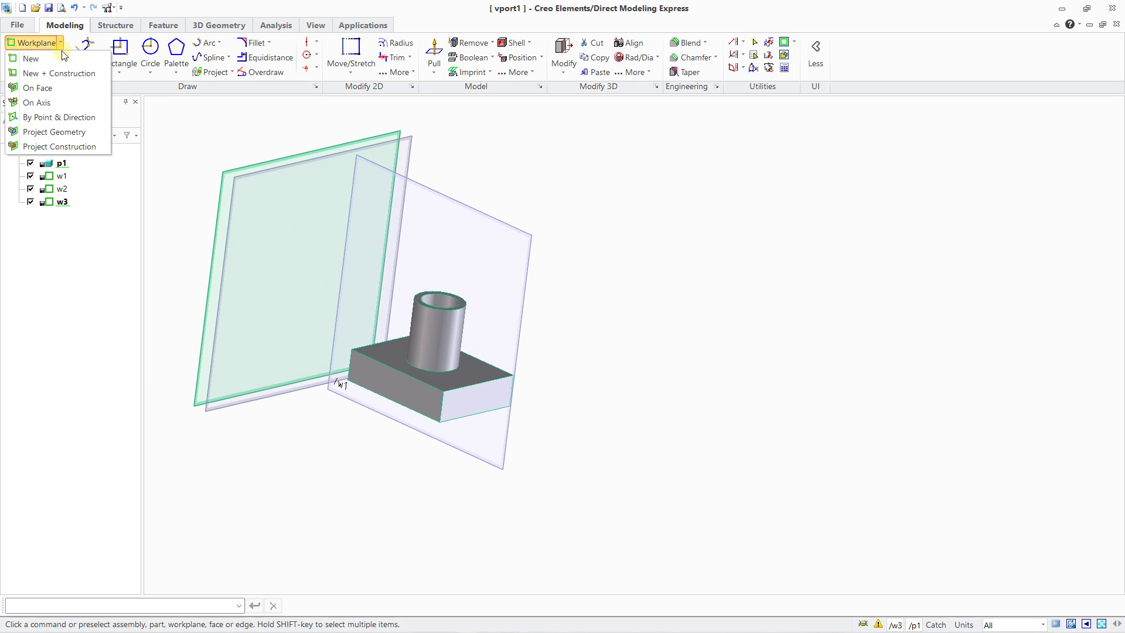
pyautogui.click(61, 58)
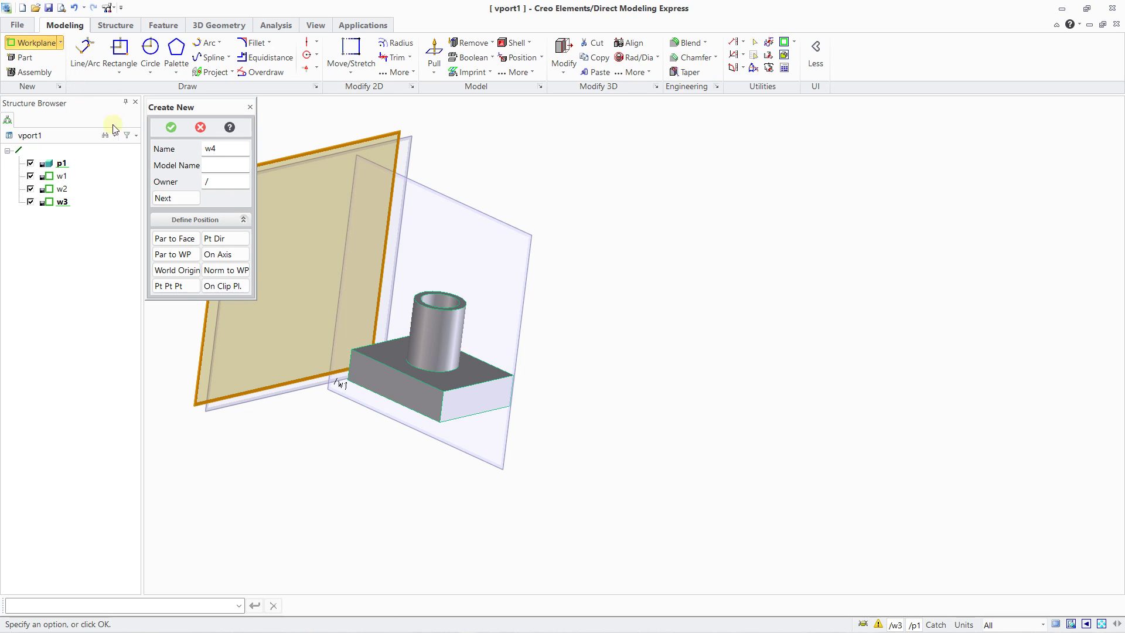
pyautogui.click(219, 255)
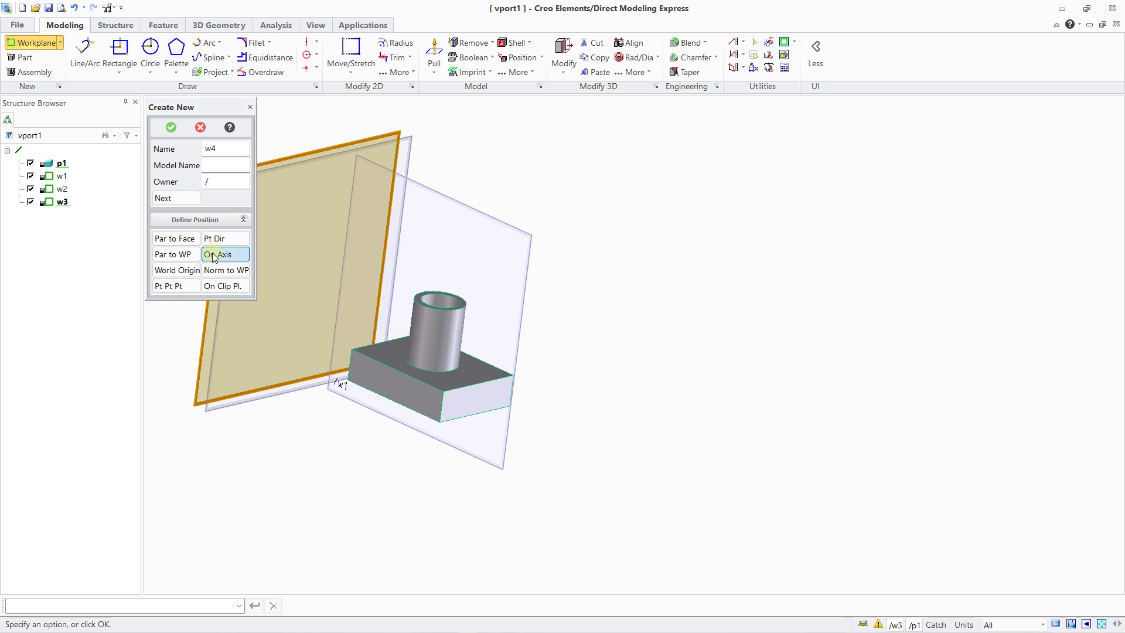
pyautogui.scroll(-2, 482, 369)
pyautogui.scroll(2, 479, 380)
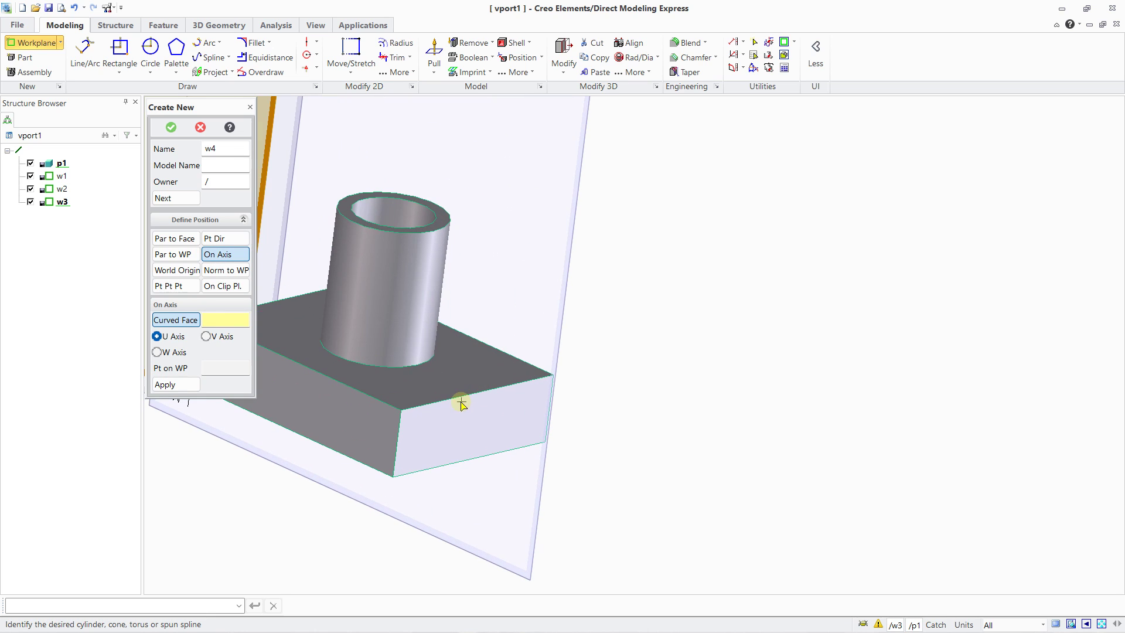
pyautogui.click(383, 228)
pyautogui.moveTo(389, 291); pyautogui.dragTo(392, 221, button='middle')
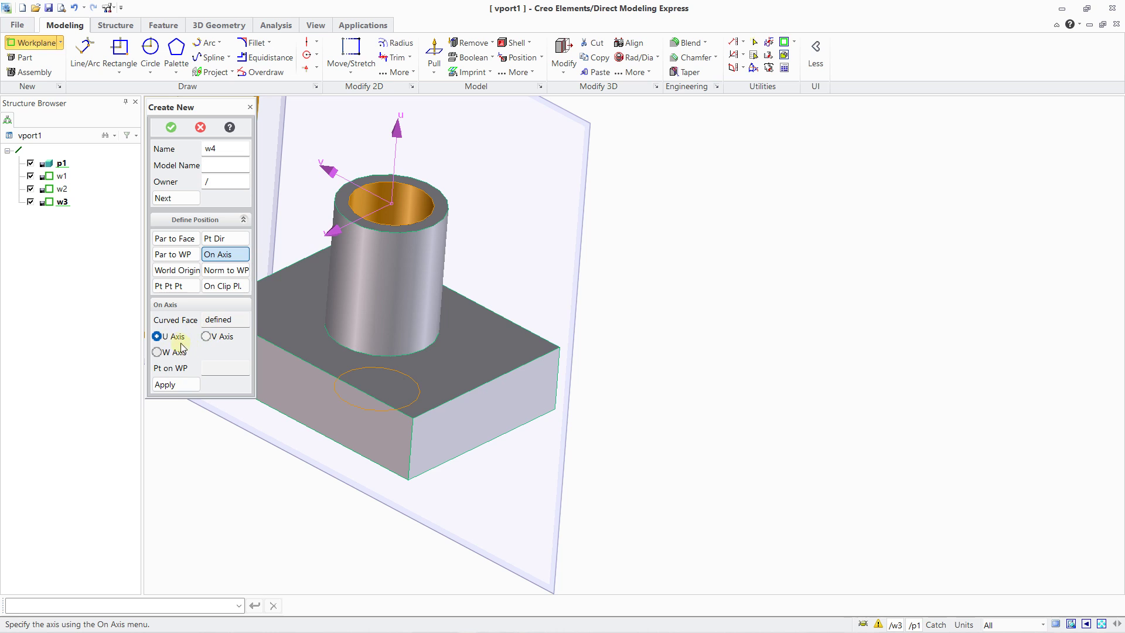
pyautogui.click(181, 128)
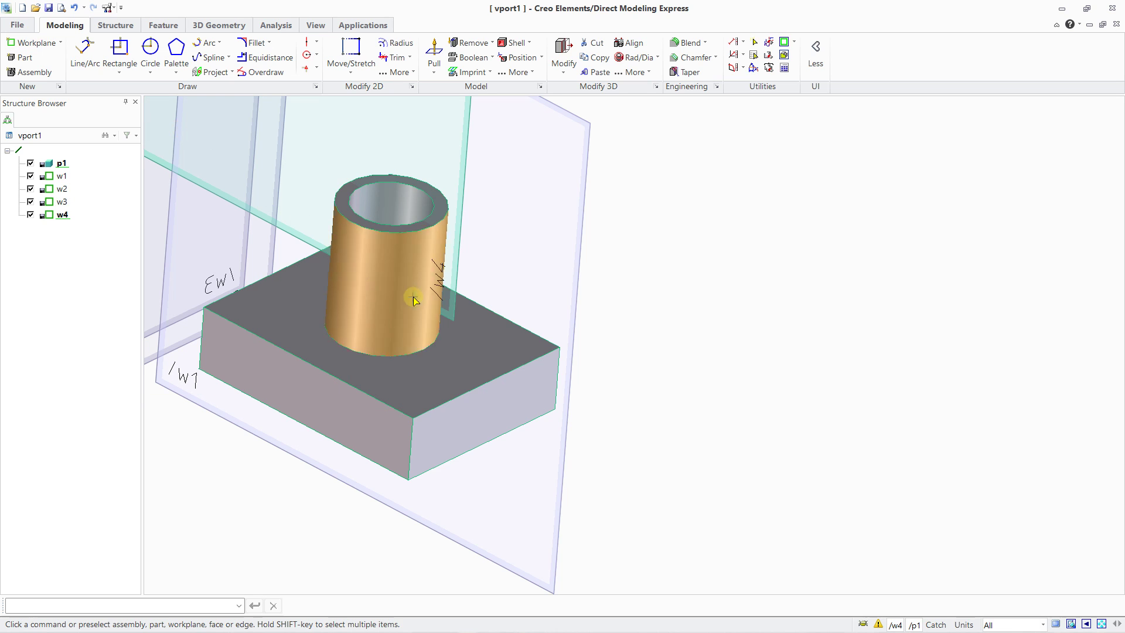
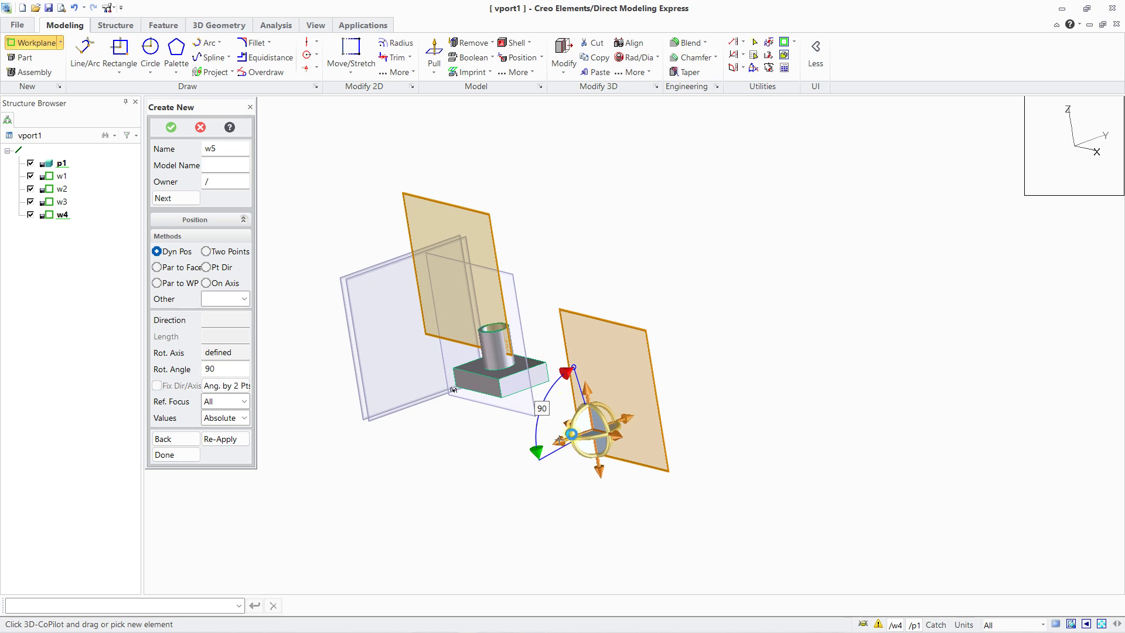
# Step: Complete the creation of workplane w5 with its 90-degree rotation
pyautogui.click(170, 127)
pyautogui.moveTo(433, 269); pyautogui.dragTo(469, 276, button='middle')
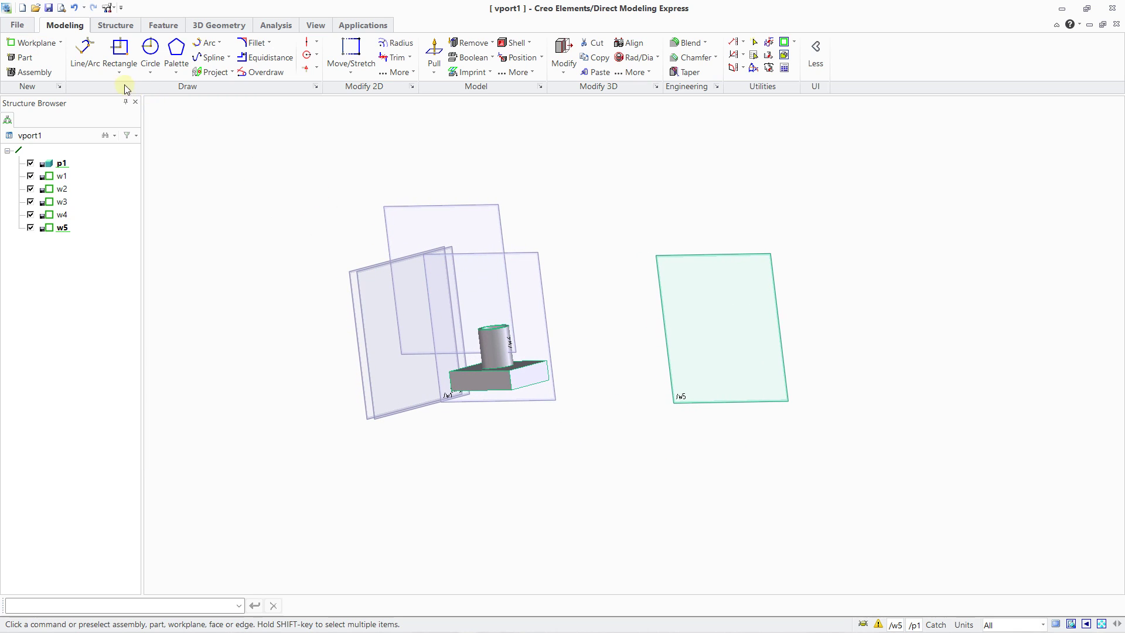
# Step: Start a new workplane normal to workplane w5 and place its origin on the block's top face beside the tube
pyautogui.click(60, 43)
pyautogui.click(60, 58)
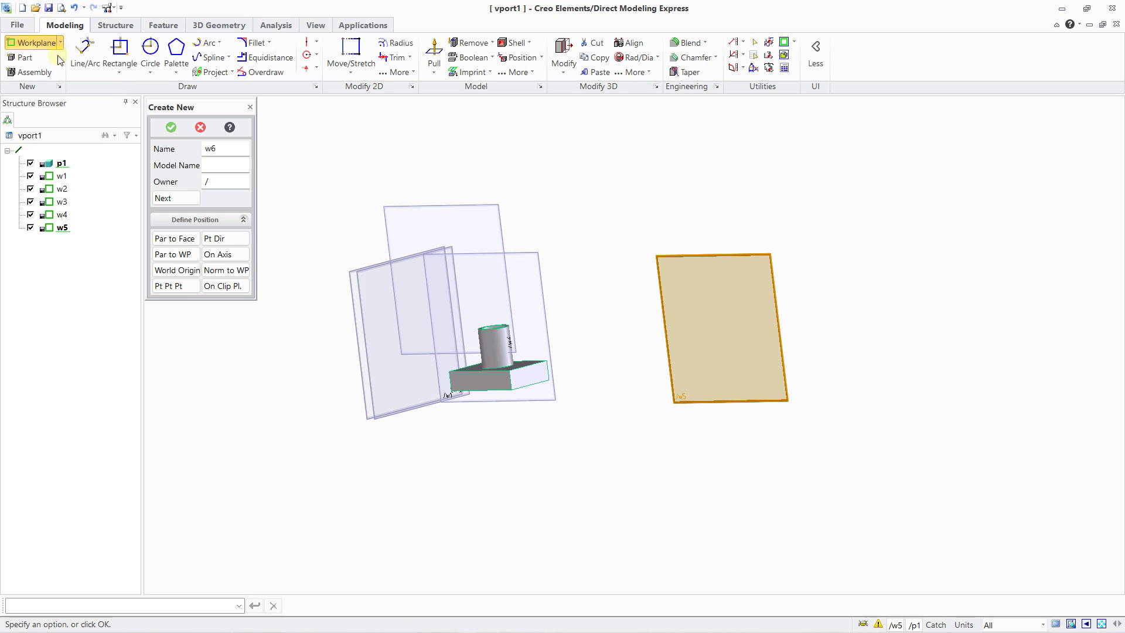
pyautogui.click(220, 270)
pyautogui.scroll(-1, 469, 360)
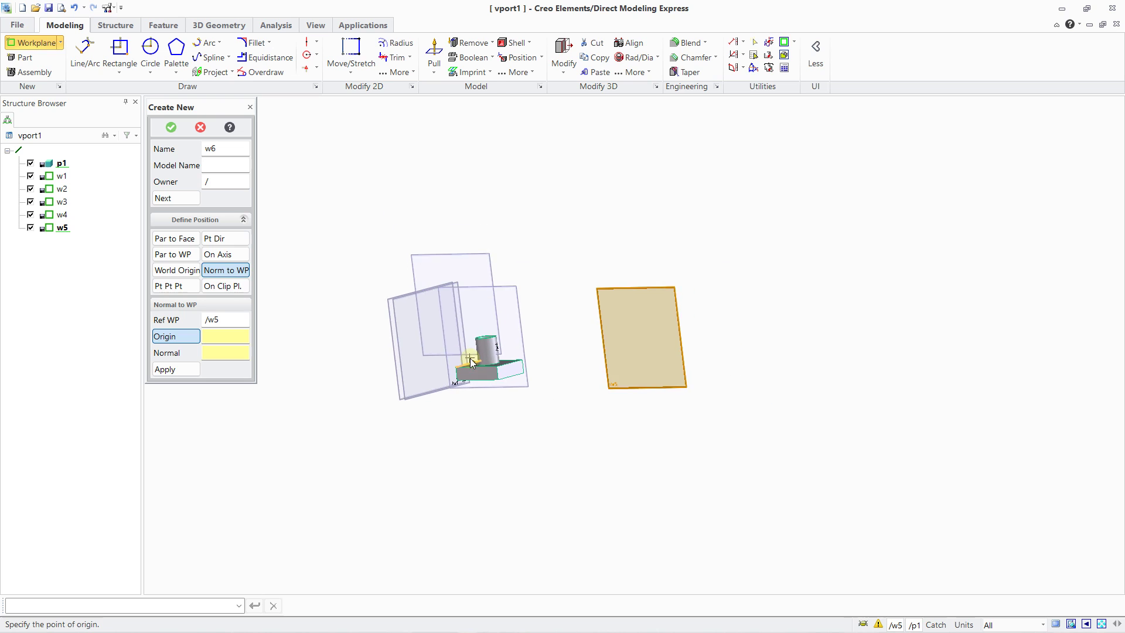
pyautogui.scroll(5, 480, 393)
pyautogui.moveTo(484, 405); pyautogui.dragTo(485, 432, button='middle')
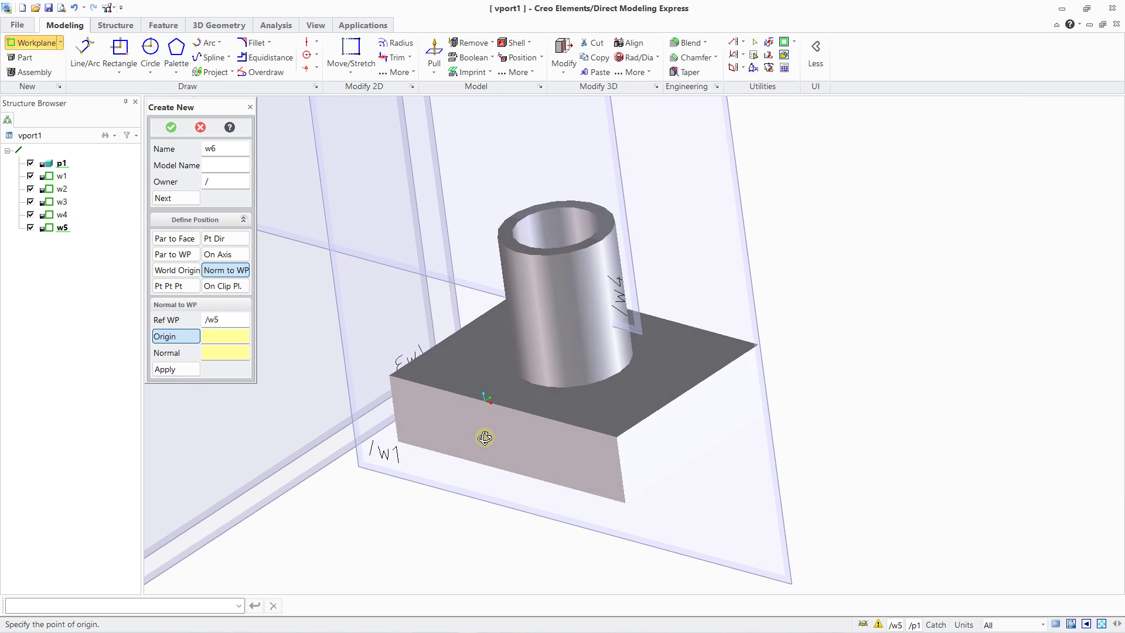
pyautogui.click(455, 370)
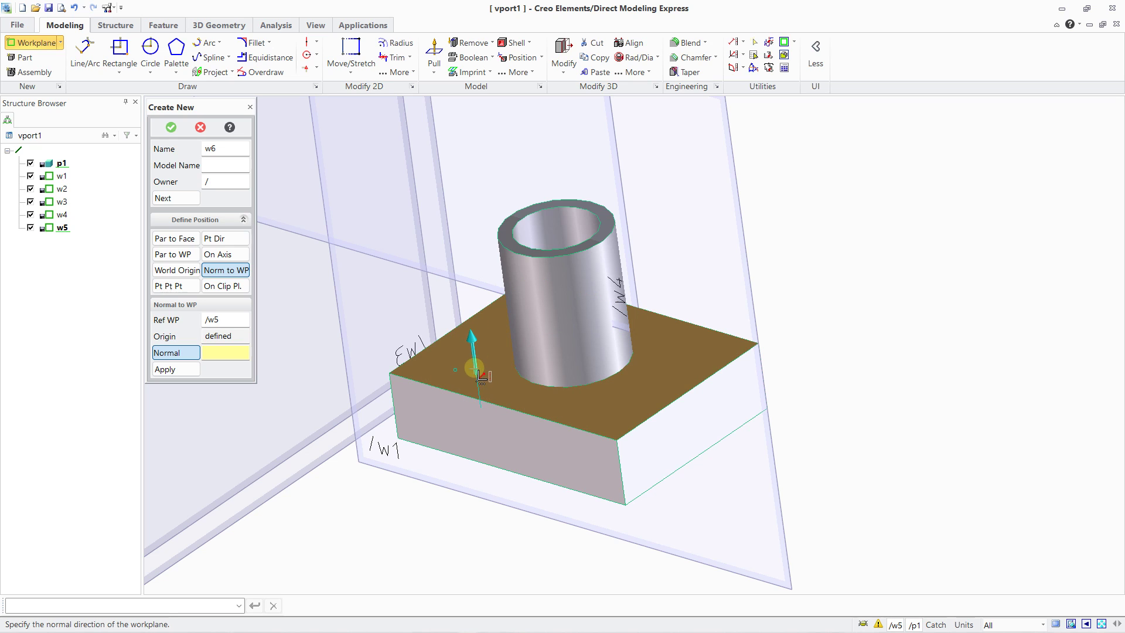
# Step: Set the new workplane's normal along the block's long front top edge and create the workplane
pyautogui.click(475, 417)
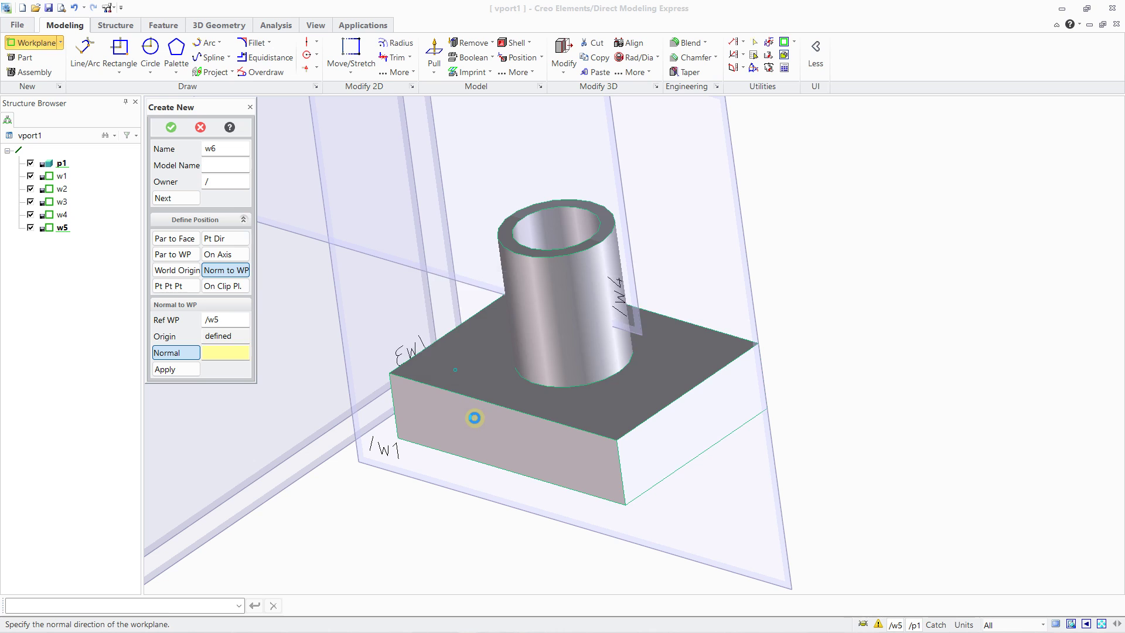
pyautogui.click(562, 336)
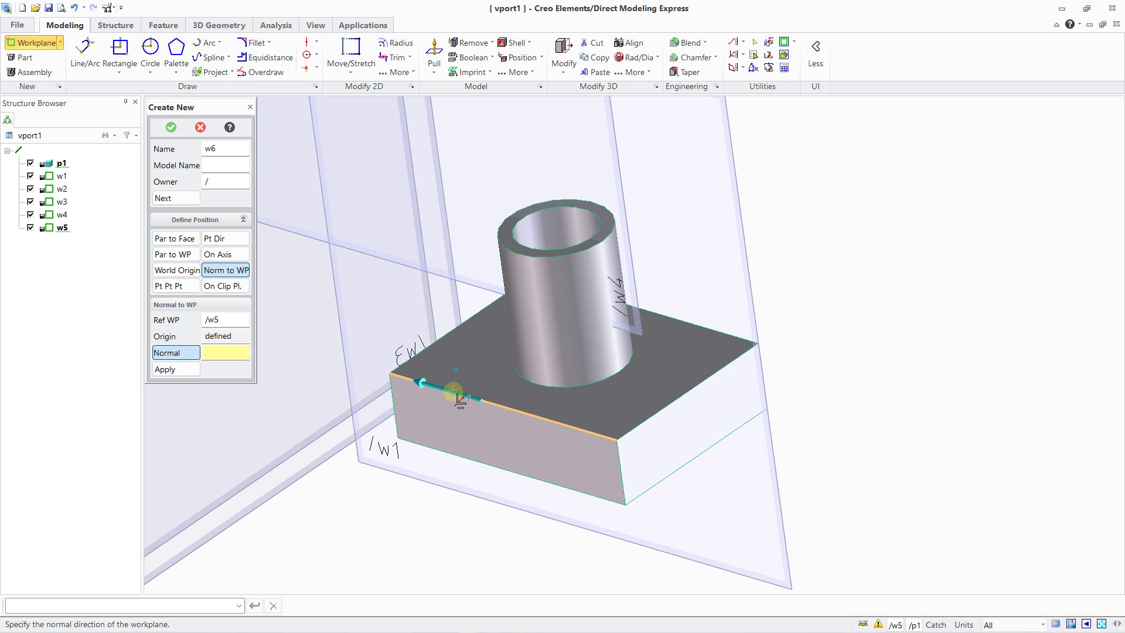
pyautogui.click(463, 400)
pyautogui.moveTo(473, 406); pyautogui.dragTo(403, 369, button='middle')
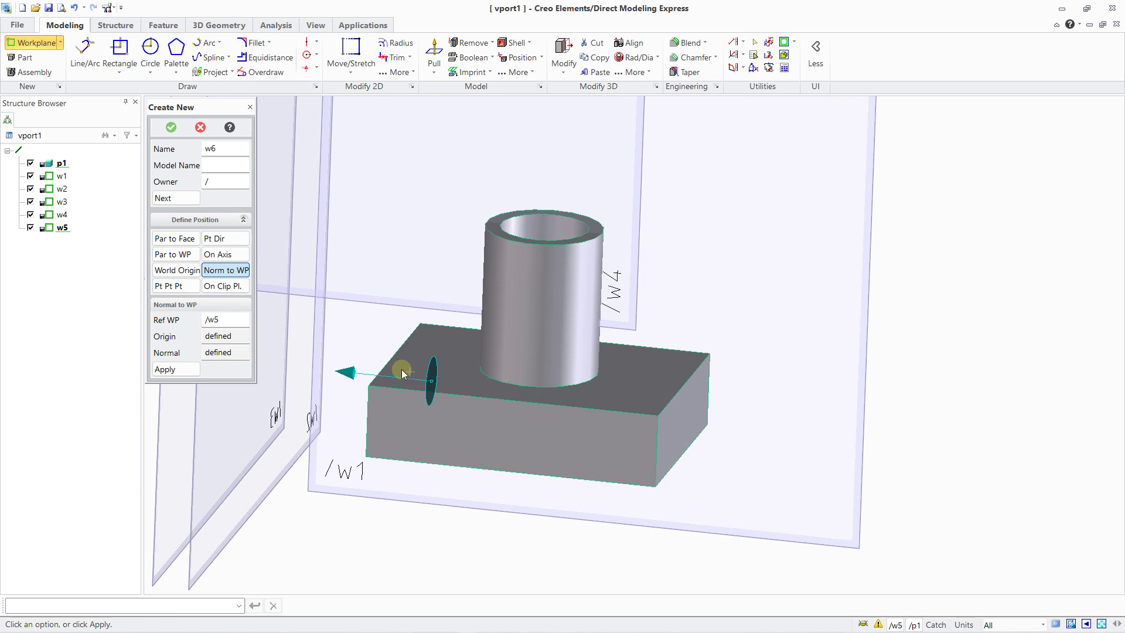
pyautogui.click(171, 127)
pyautogui.moveTo(481, 386); pyautogui.dragTo(439, 371, button='middle')
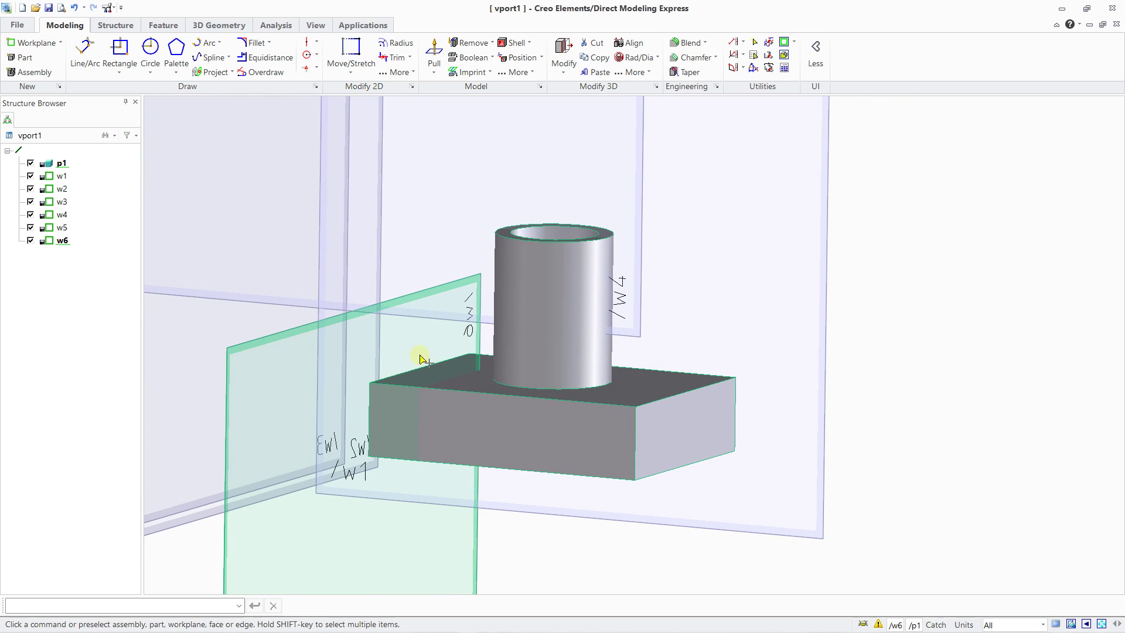
pyautogui.scroll(-1, 334, 276)
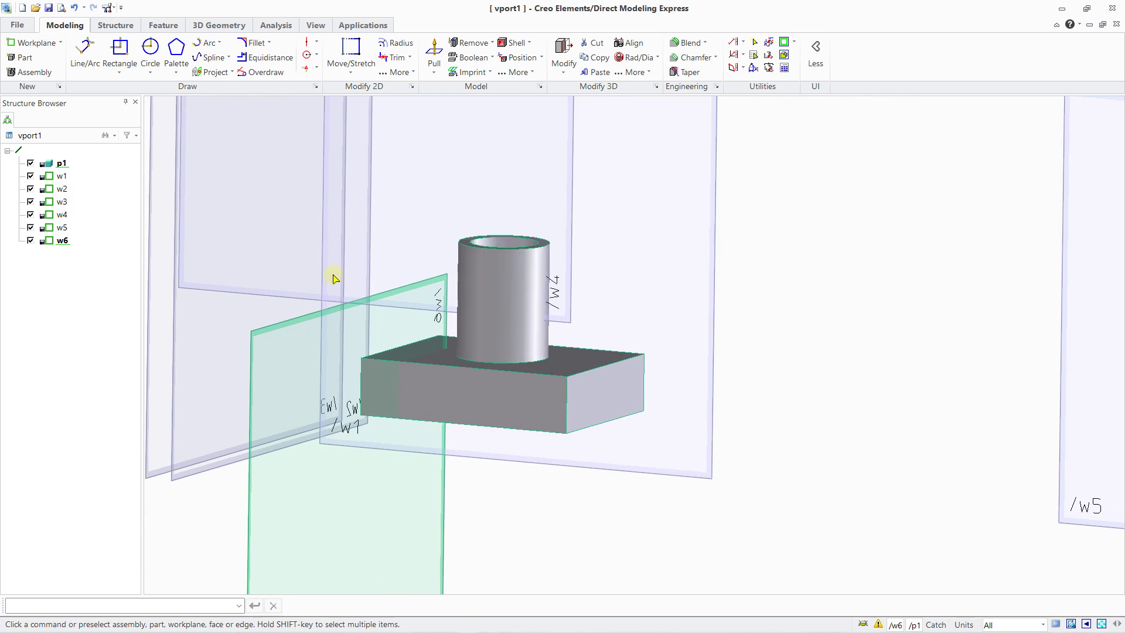
# Step: Define a new workplane through three points, with its origin on the tube's top rim
pyautogui.click(60, 43)
pyautogui.click(55, 55)
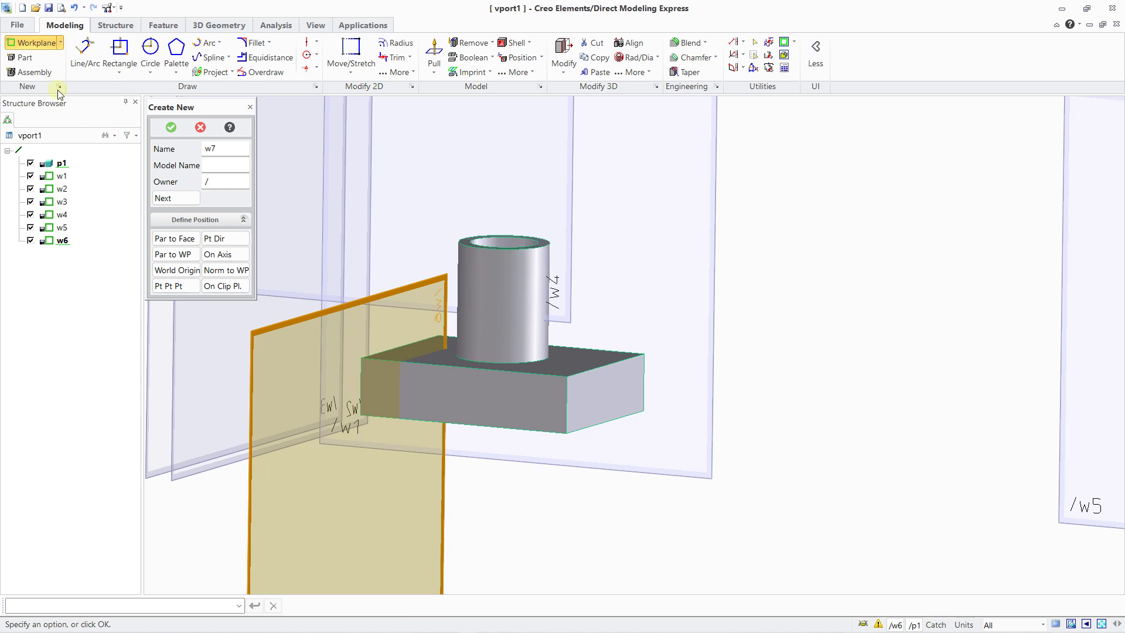
pyautogui.click(167, 286)
pyautogui.moveTo(459, 280); pyautogui.dragTo(536, 358, button='middle')
pyautogui.scroll(-1, 522, 340)
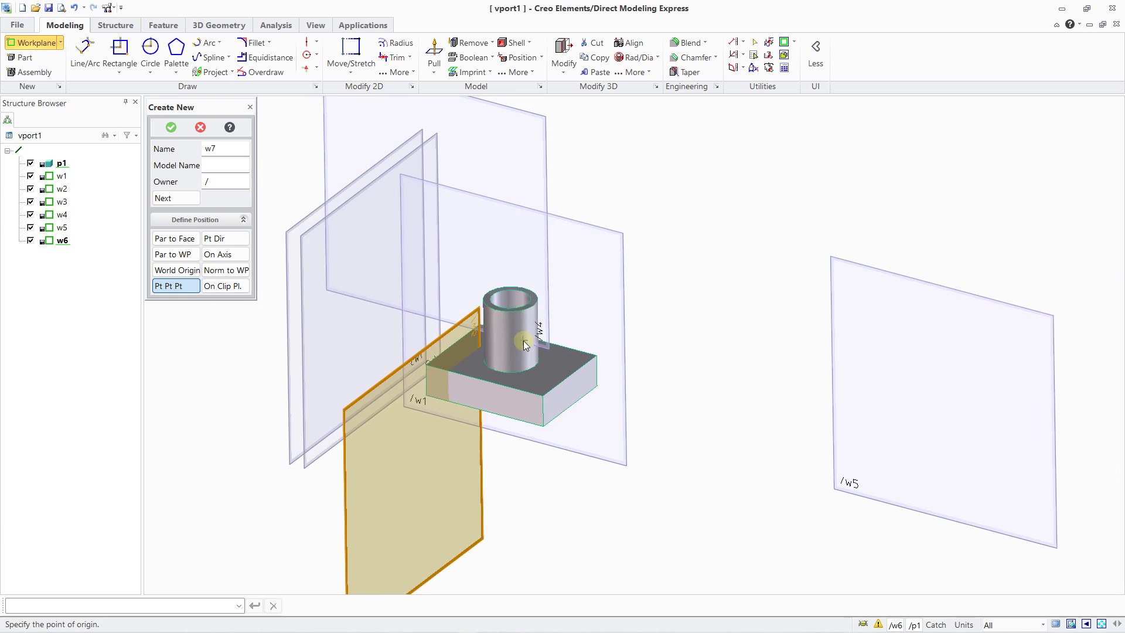
pyautogui.scroll(4, 523, 340)
pyautogui.click(502, 256)
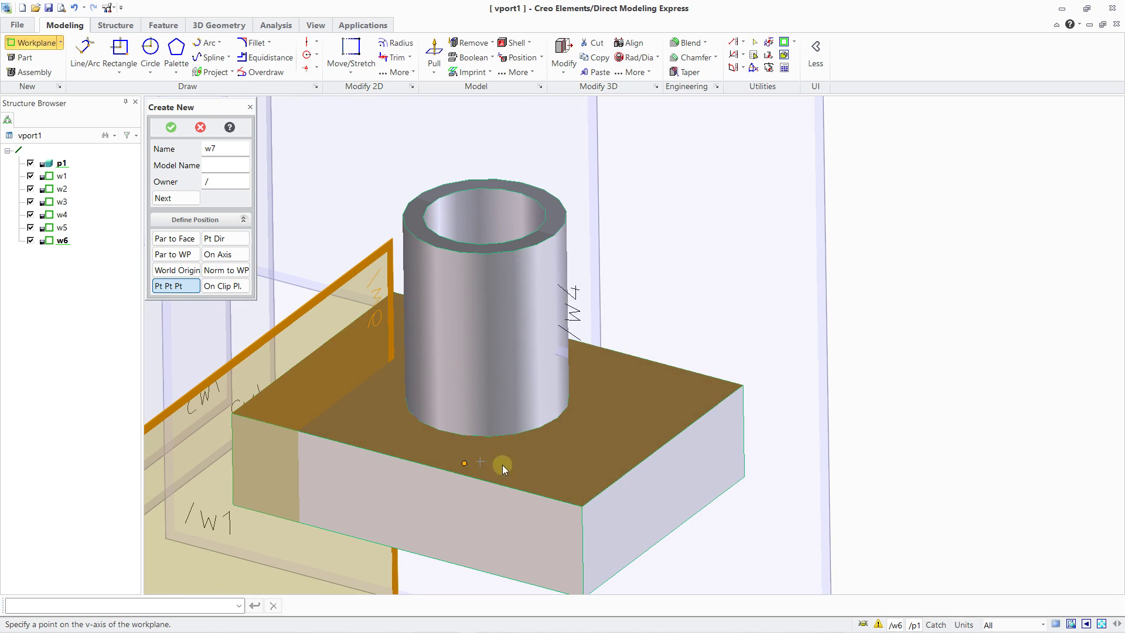
pyautogui.click(627, 471)
# Step: Move the three-point workplane 19 outward from the tube's rim and complete its creation
pyautogui.moveTo(652, 447); pyautogui.dragTo(648, 371, button='middle')
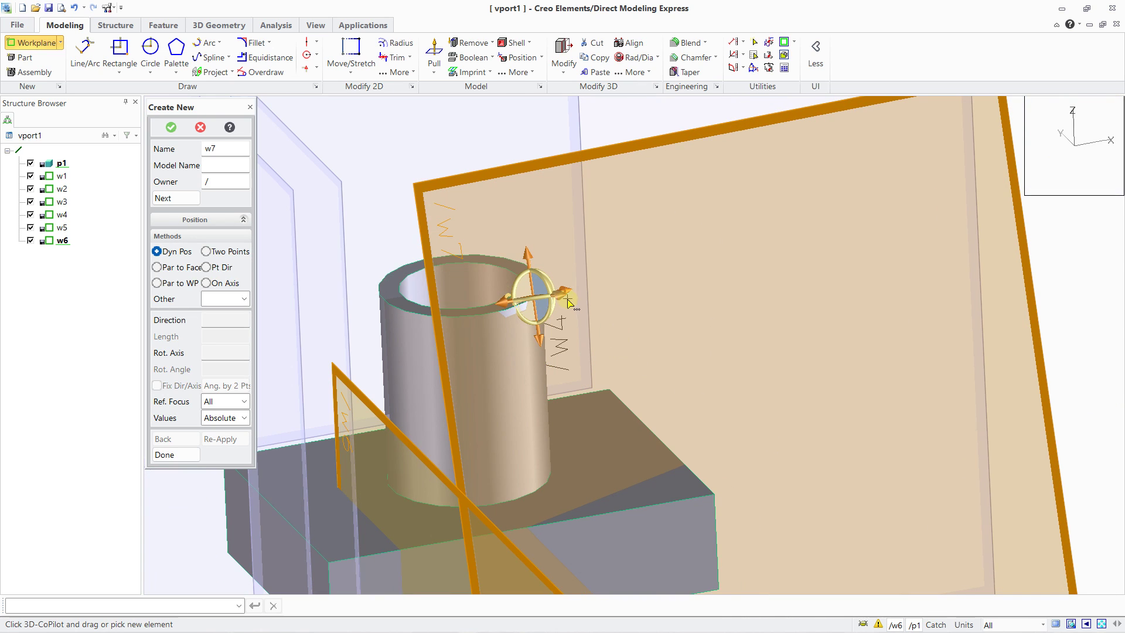
pyautogui.moveTo(567, 300); pyautogui.dragTo(624, 306)
pyautogui.scroll(-3, 623, 306)
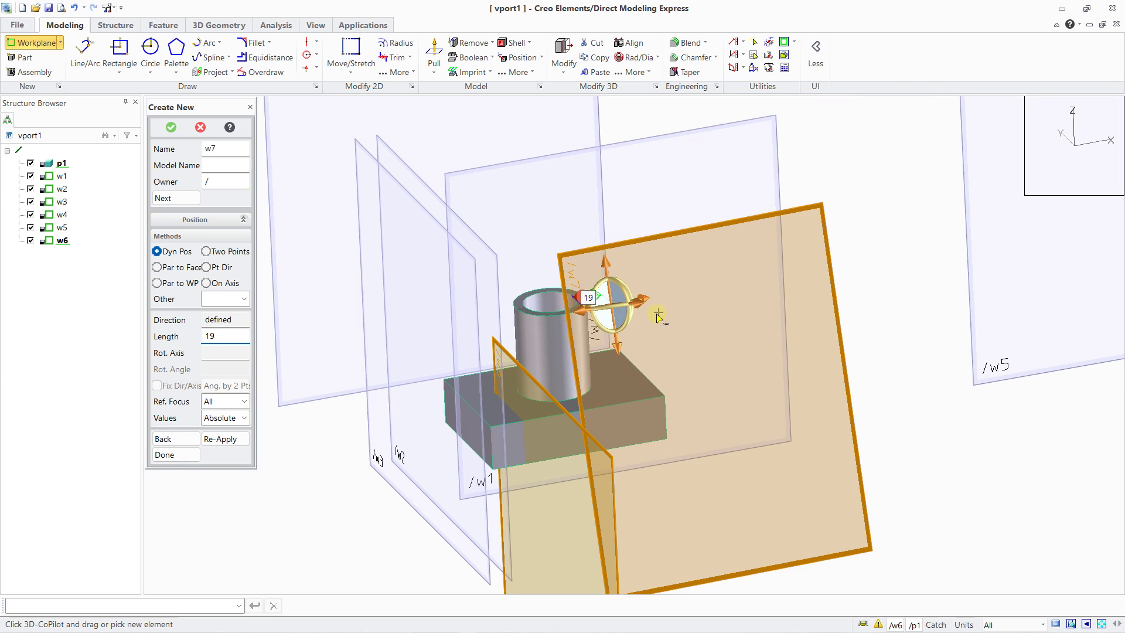
pyautogui.moveTo(657, 316); pyautogui.dragTo(624, 261, button='middle')
pyautogui.click(171, 127)
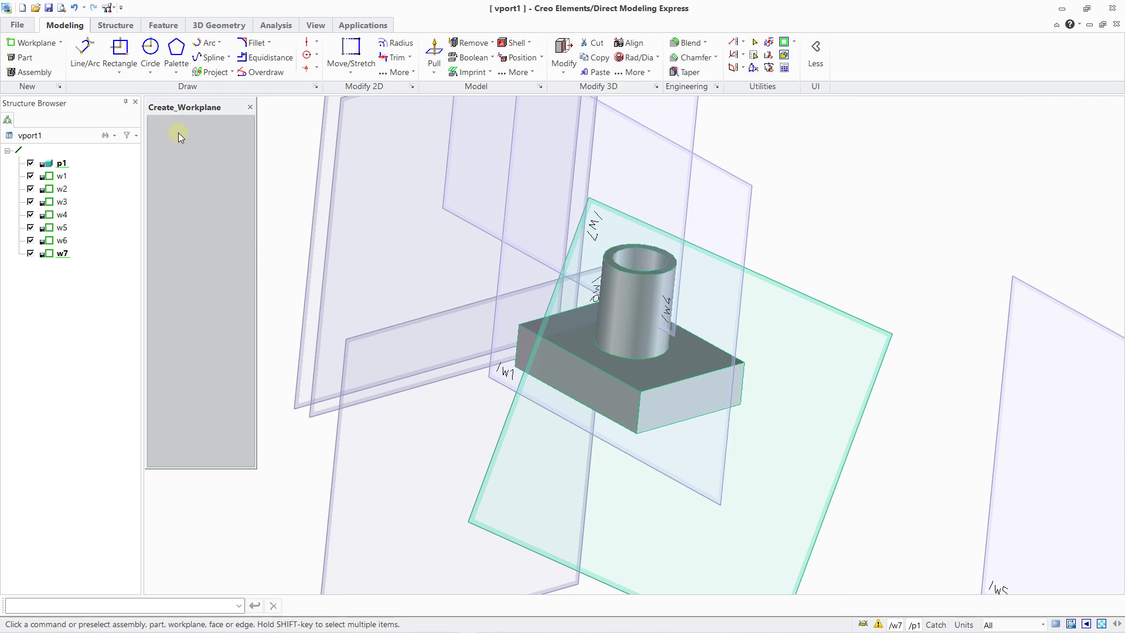
pyautogui.scroll(-5, 327, 301)
pyautogui.moveTo(364, 268)
pyautogui.mouseDown(button='middle')
pyautogui.moveTo(447, 251)
pyautogui.moveTo(390, 304)
pyautogui.moveTo(557, 221)
pyautogui.moveTo(348, 275)
pyautogui.mouseUp(button='middle')
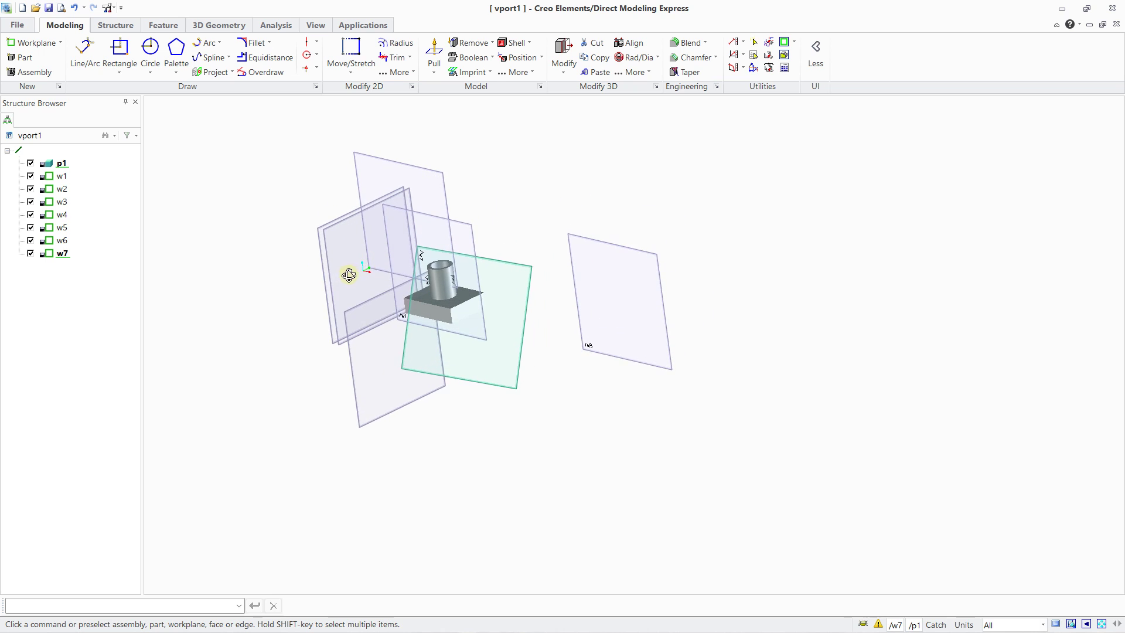
# Step: Make workplane w5 the active workplane and align the view squarely to it
pyautogui.scroll(-3, 663, 282)
pyautogui.scroll(6, 653, 289)
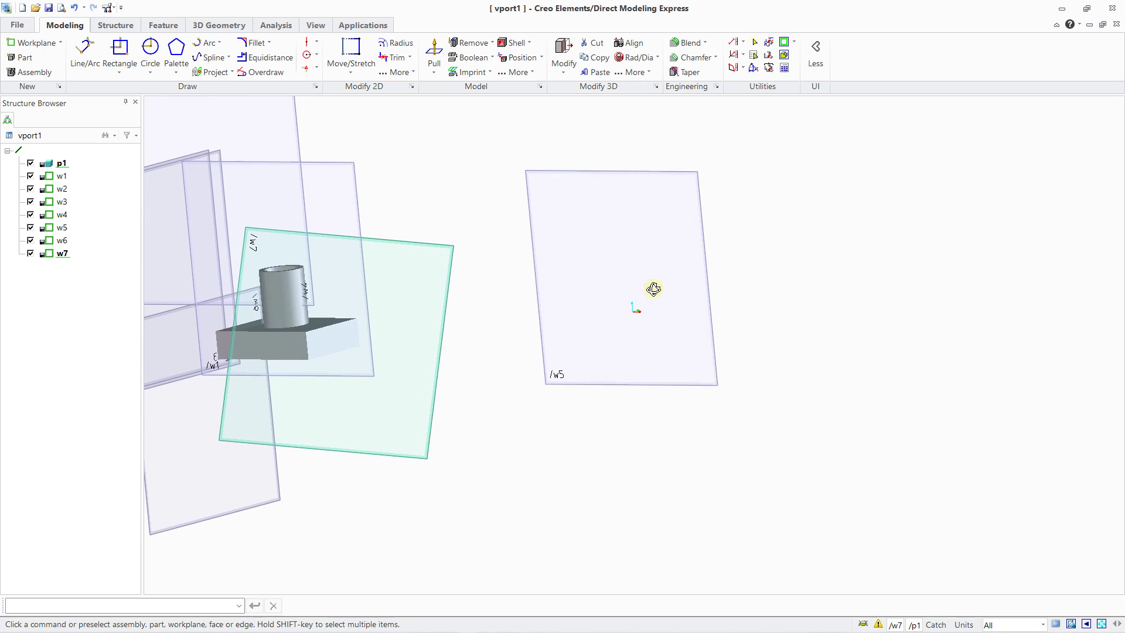
pyautogui.scroll(-1, 653, 289)
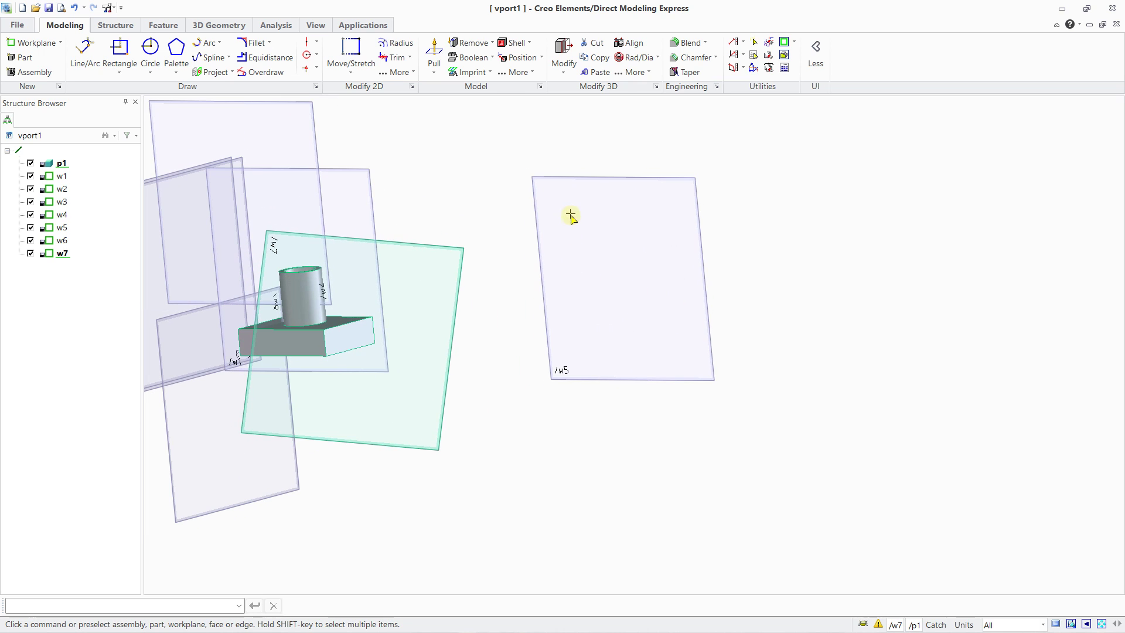
pyautogui.click(62, 228)
pyautogui.rightClick(62, 230)
pyautogui.click(89, 269)
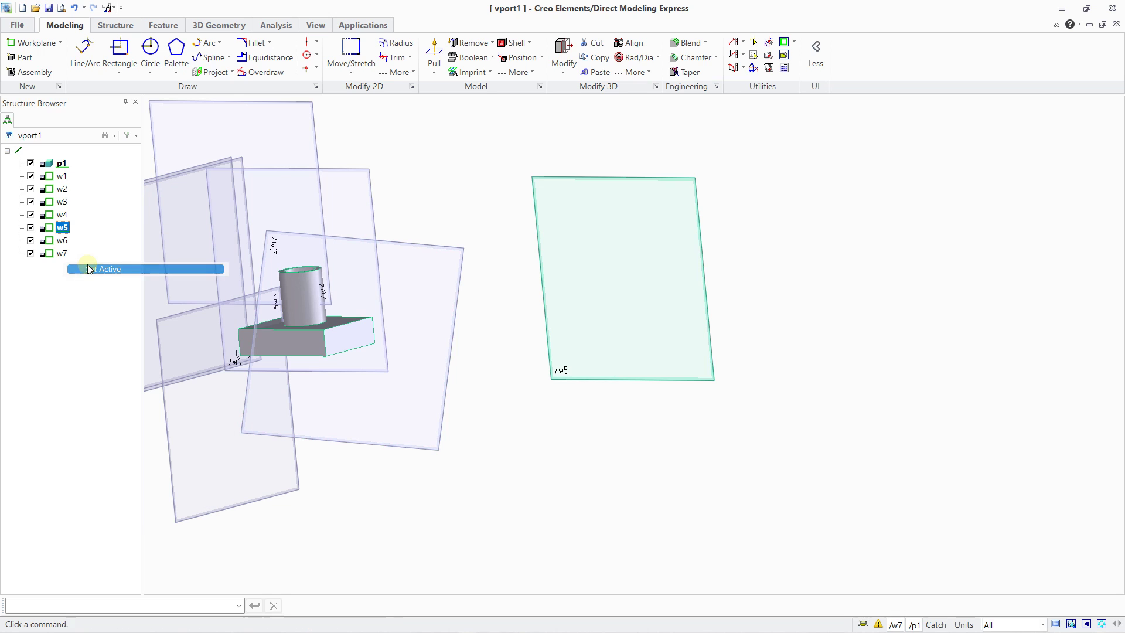
pyautogui.click(783, 44)
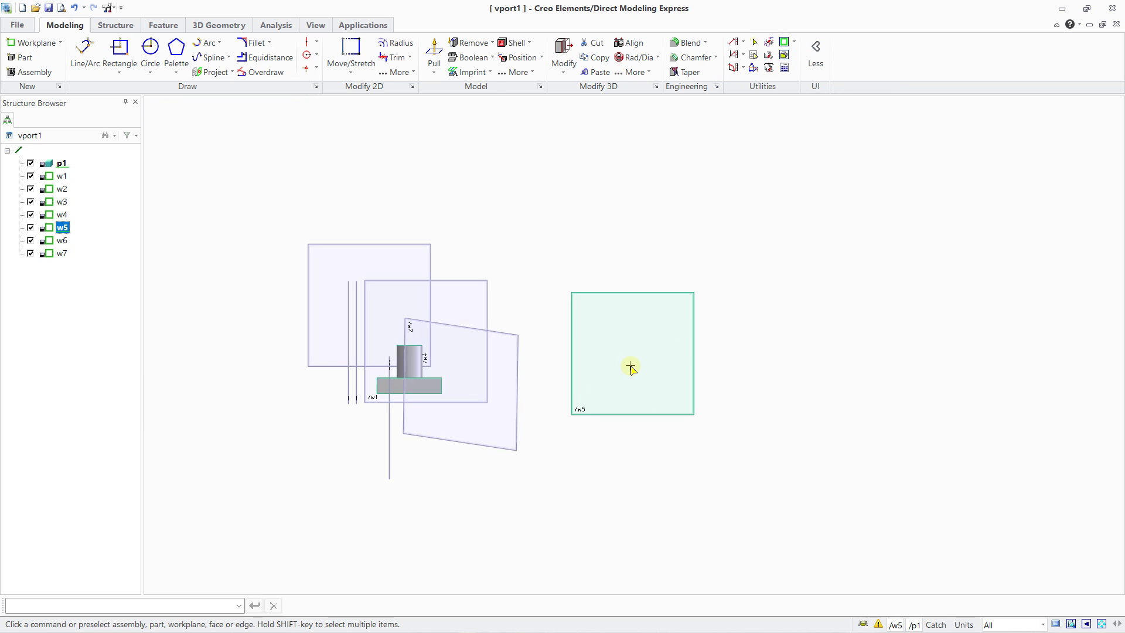
# Step: Draw a circle with a radius of about 36 near the centre of workplane w5 and finish the circle command
pyautogui.scroll(2, 630, 367)
pyautogui.click(146, 52)
pyautogui.click(638, 332)
pyautogui.click(638, 255)
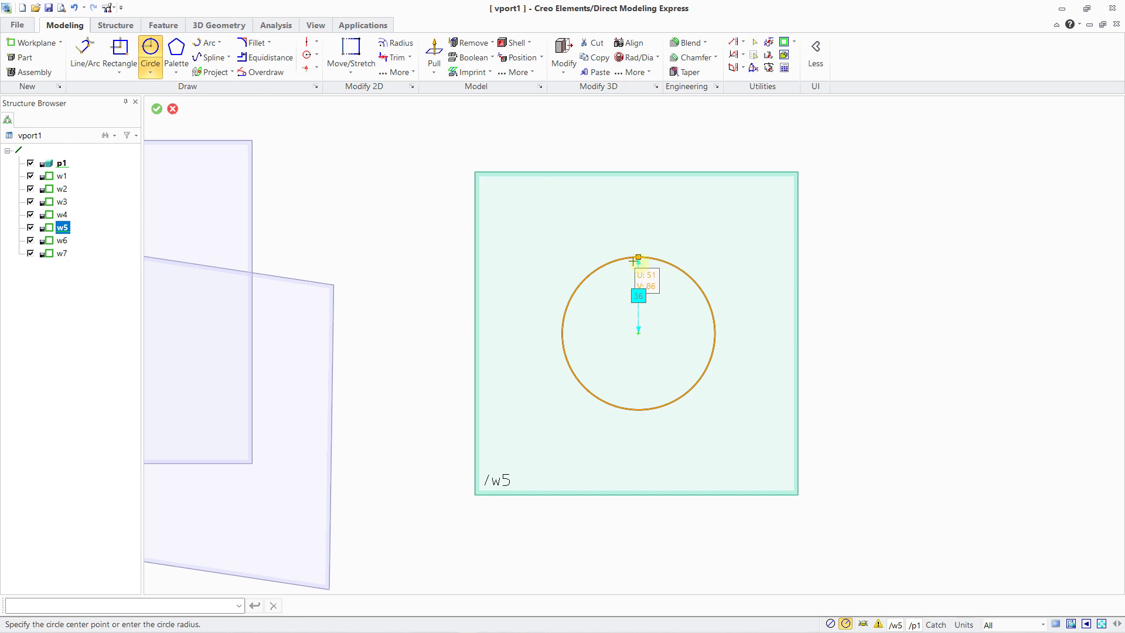
pyautogui.moveTo(698, 294); pyautogui.dragTo(545, 359, button='middle')
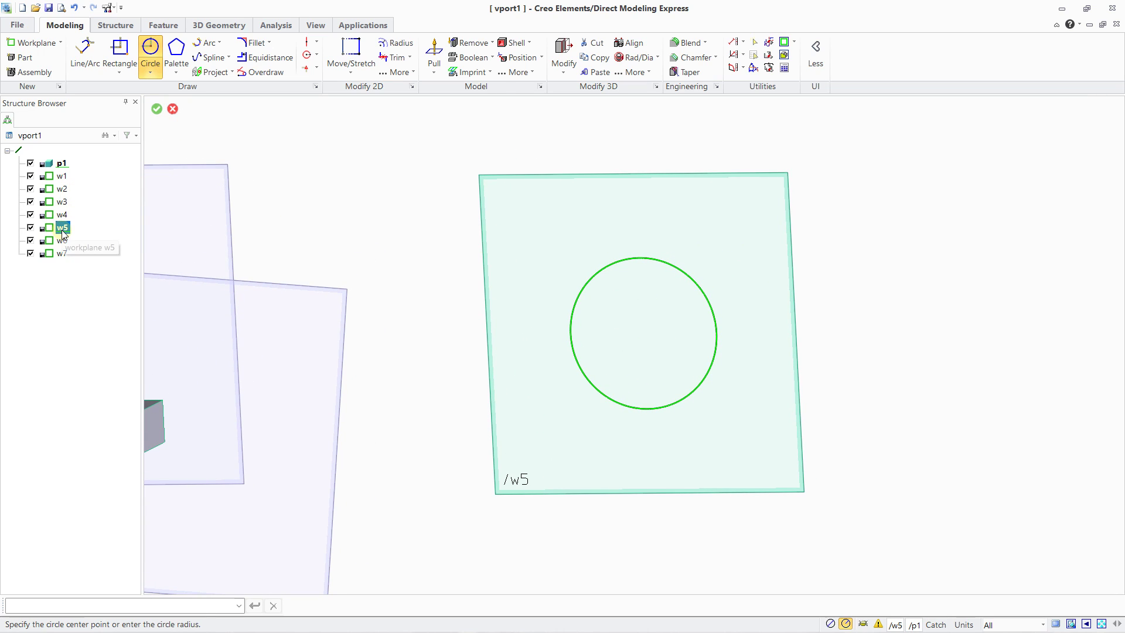
pyautogui.click(785, 44)
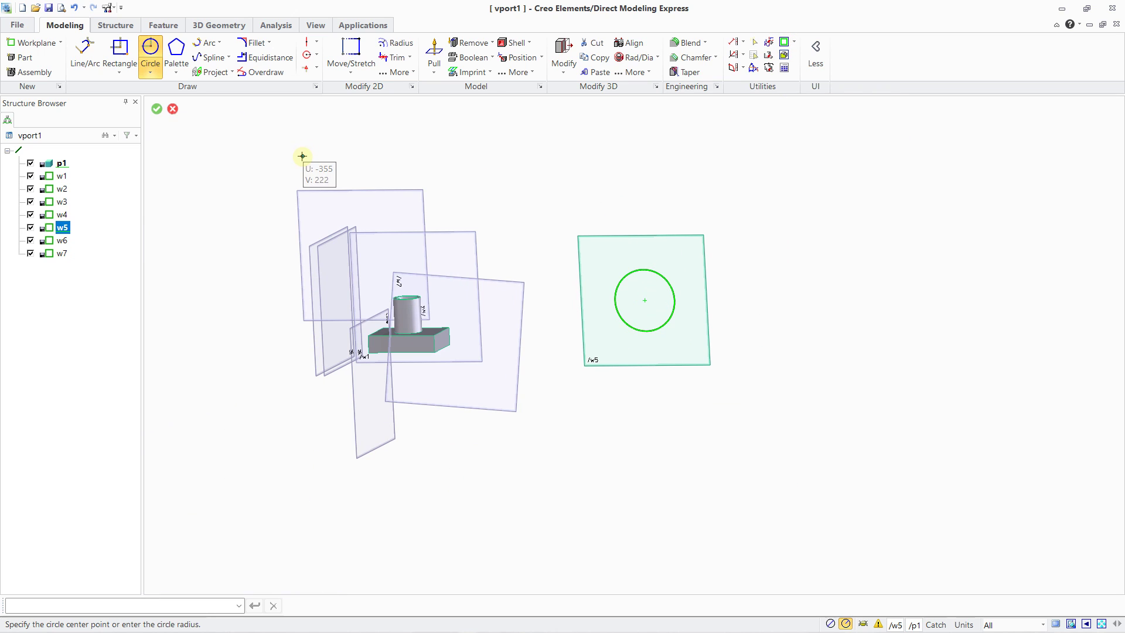
pyautogui.middleClick(281, 162)
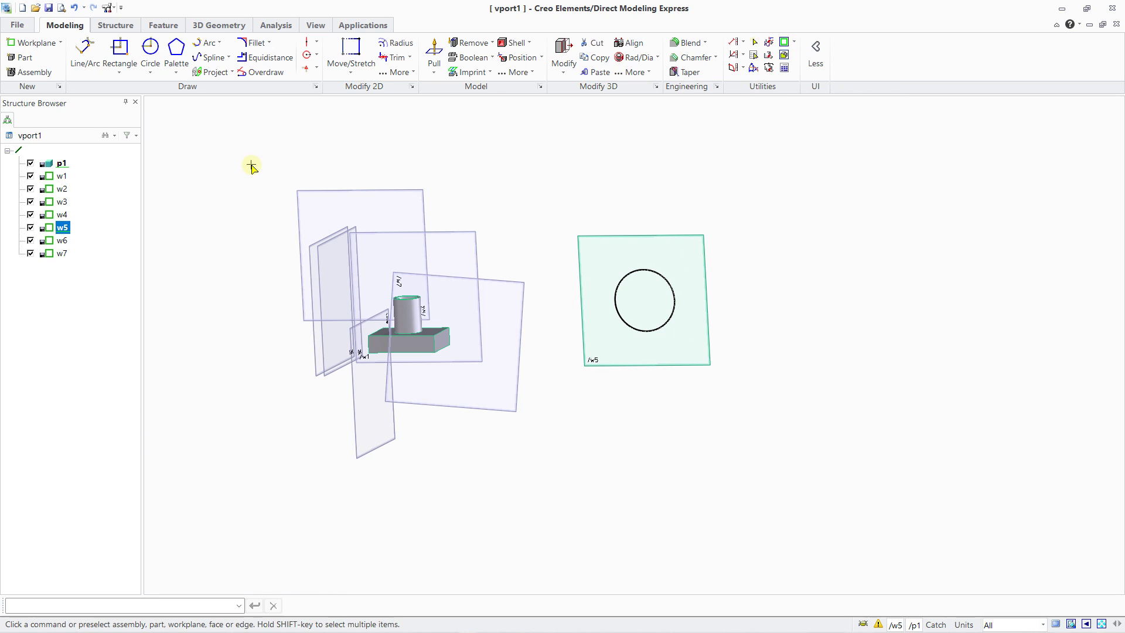
# Step: Delete the block with its tube, workplane w5 with its circle, and all remaining workplanes to empty the model
pyautogui.moveTo(214, 145); pyautogui.dragTo(789, 512)
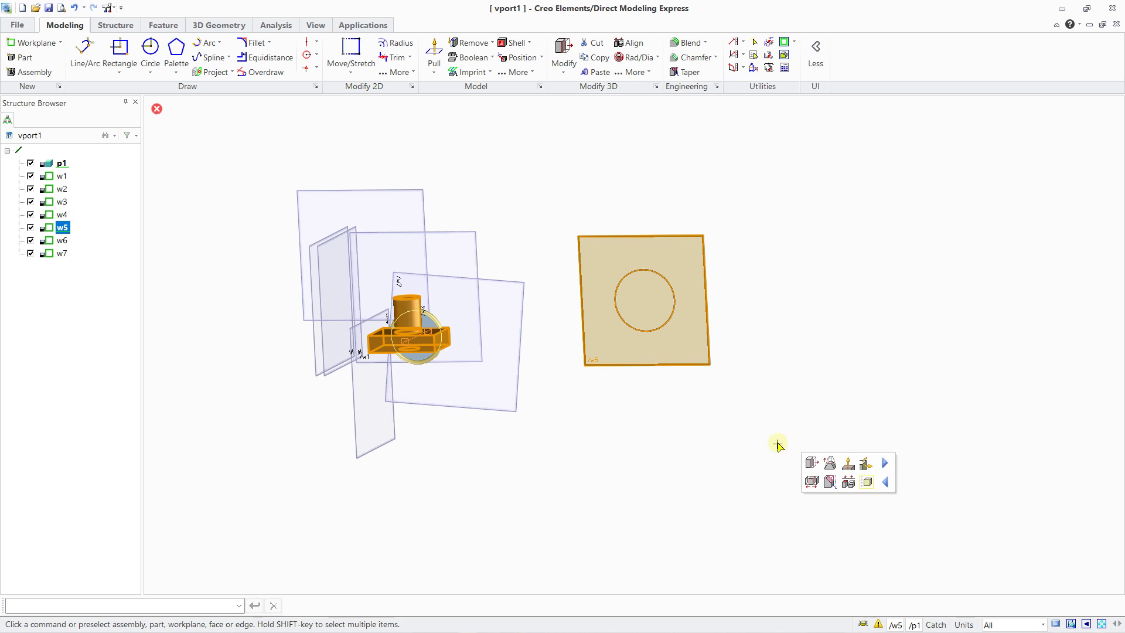
pyautogui.press('Delete')
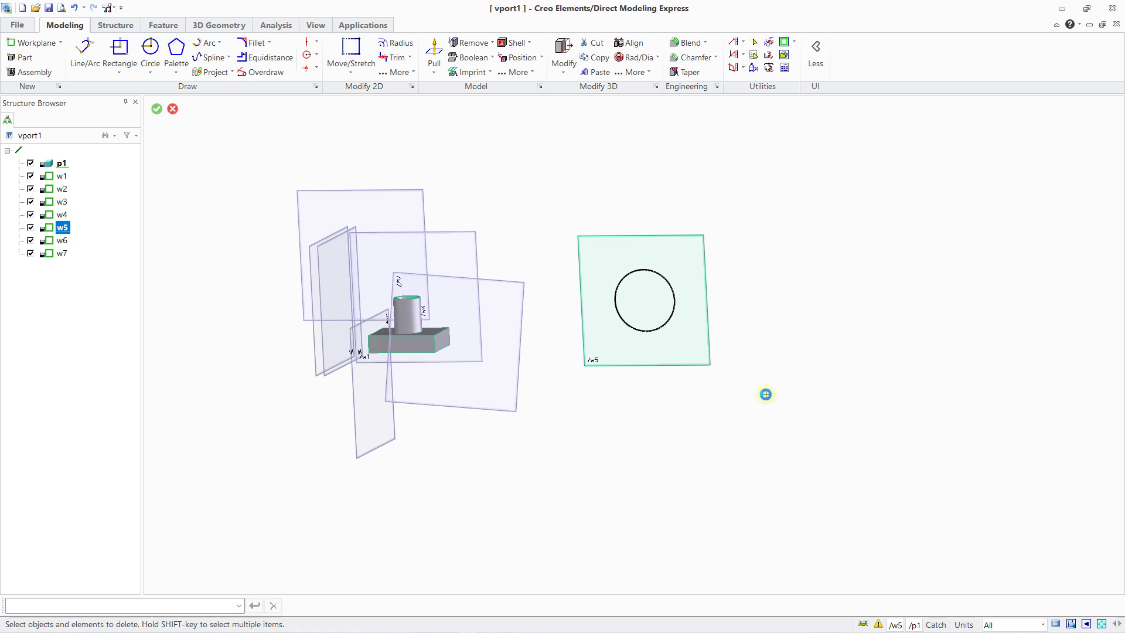
pyautogui.click(61, 163)
pyautogui.keyDown('shift'); pyautogui.click(62, 227); pyautogui.keyUp('shift')
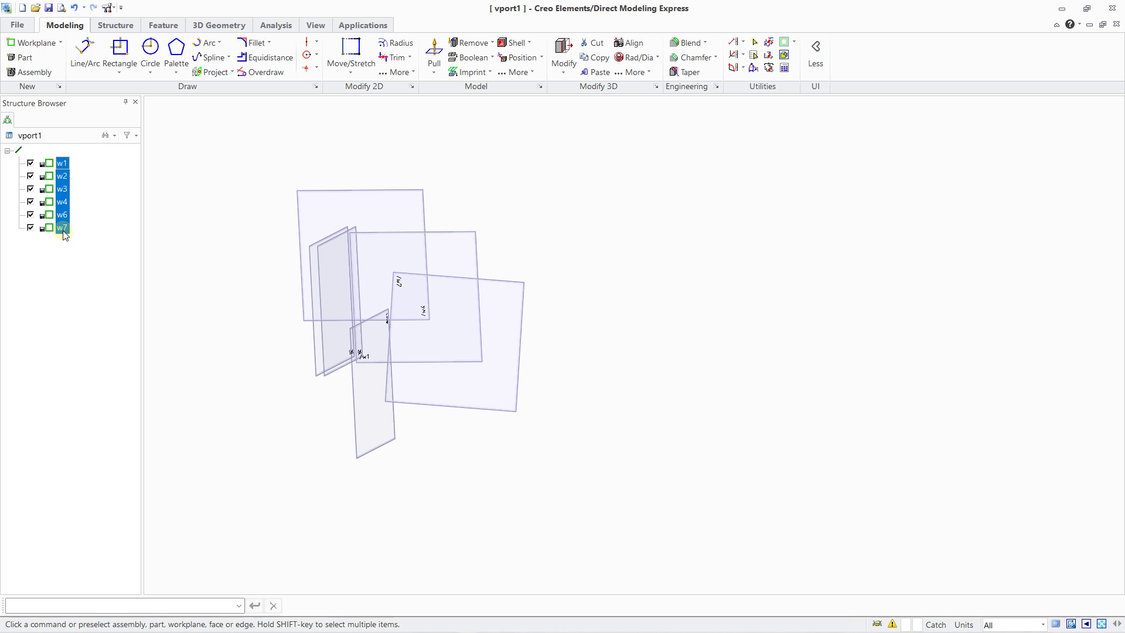
pyautogui.rightClick(63, 231)
pyautogui.click(111, 285)
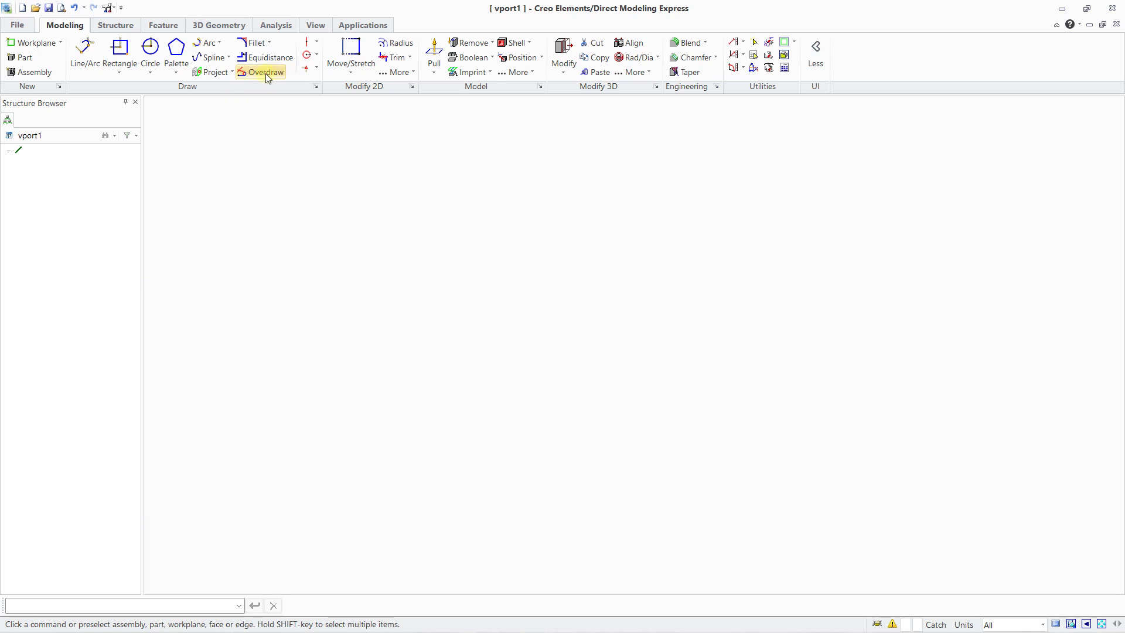